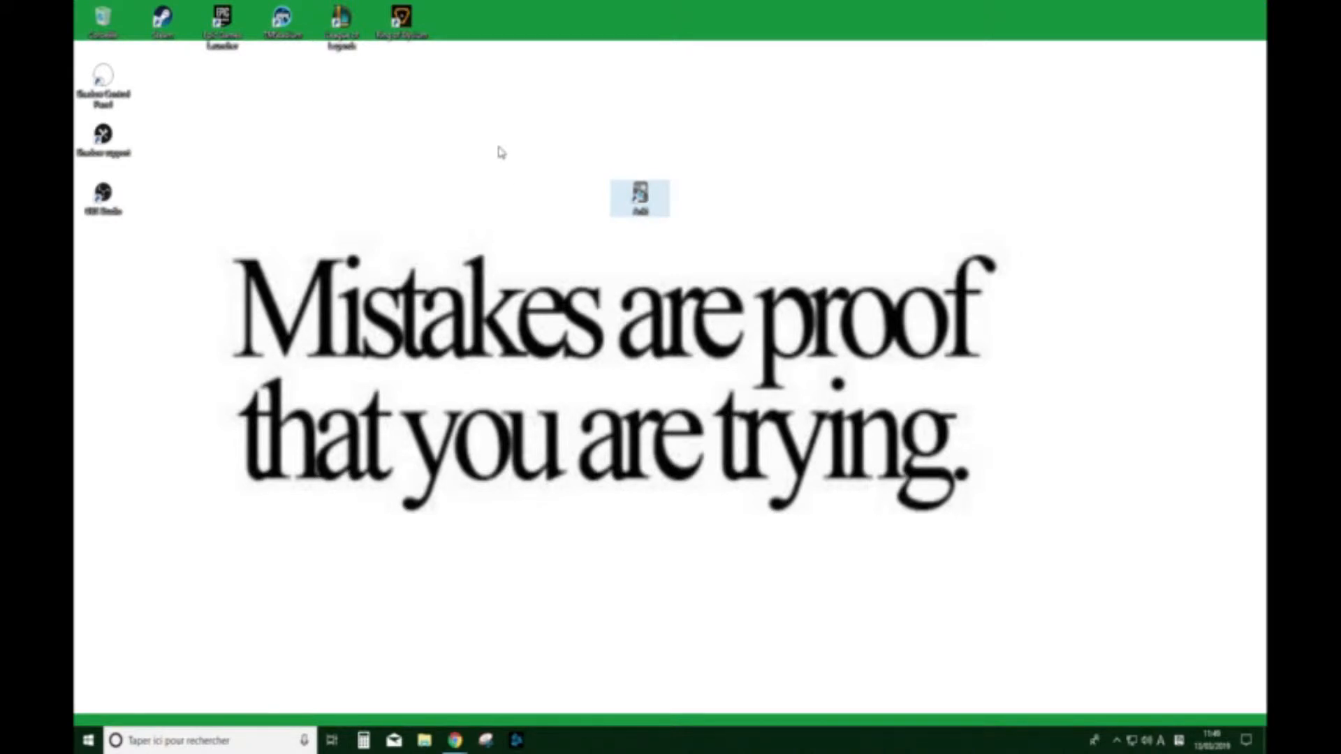
Step: Launch Anki from the desktop and move its main window slightly toward the middle of the screen
left_click(500, 174)
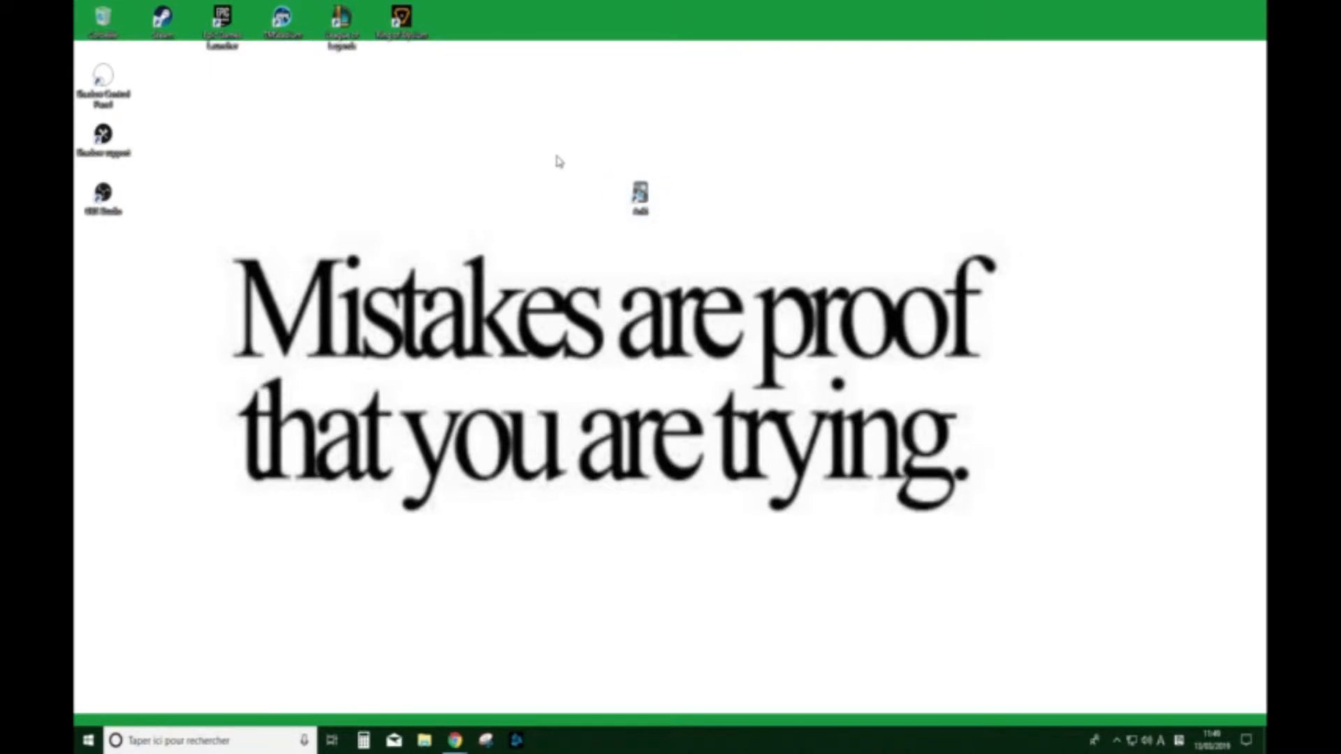
left_click(640, 197)
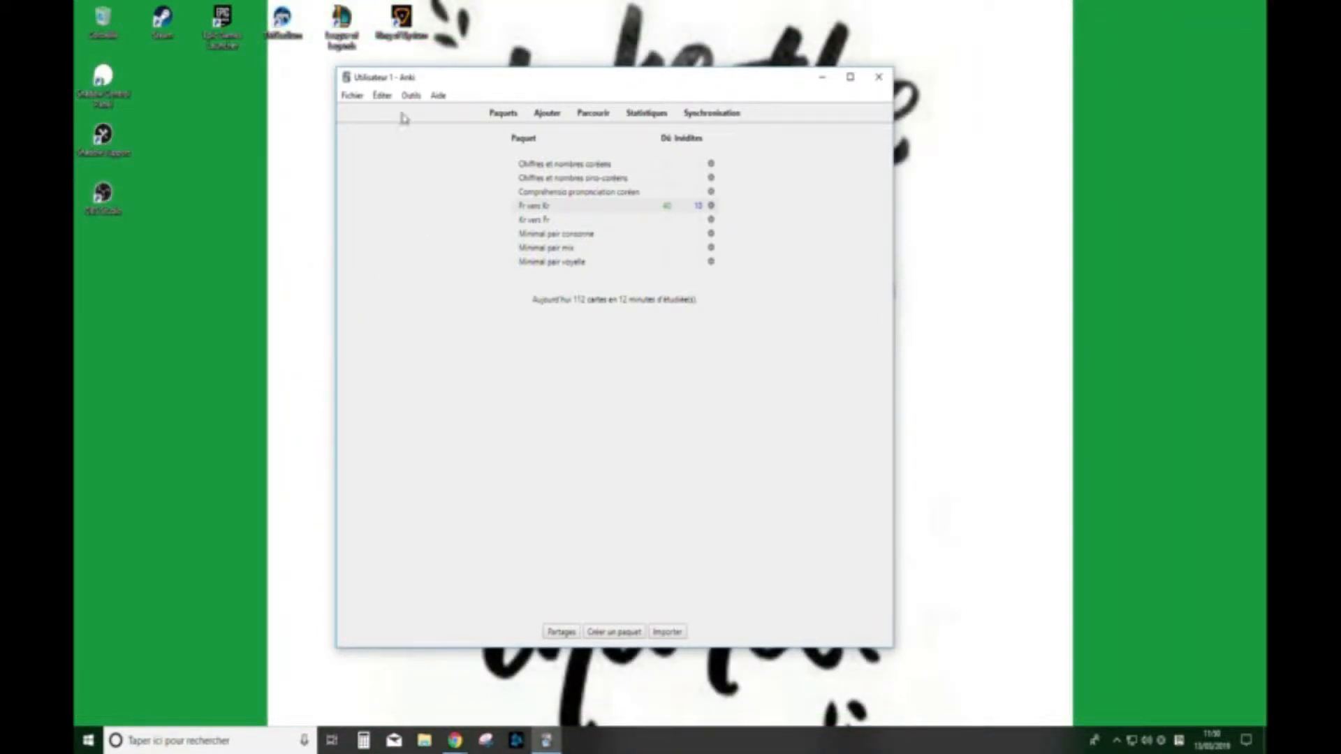
left_click_drag(602, 84, 665, 79)
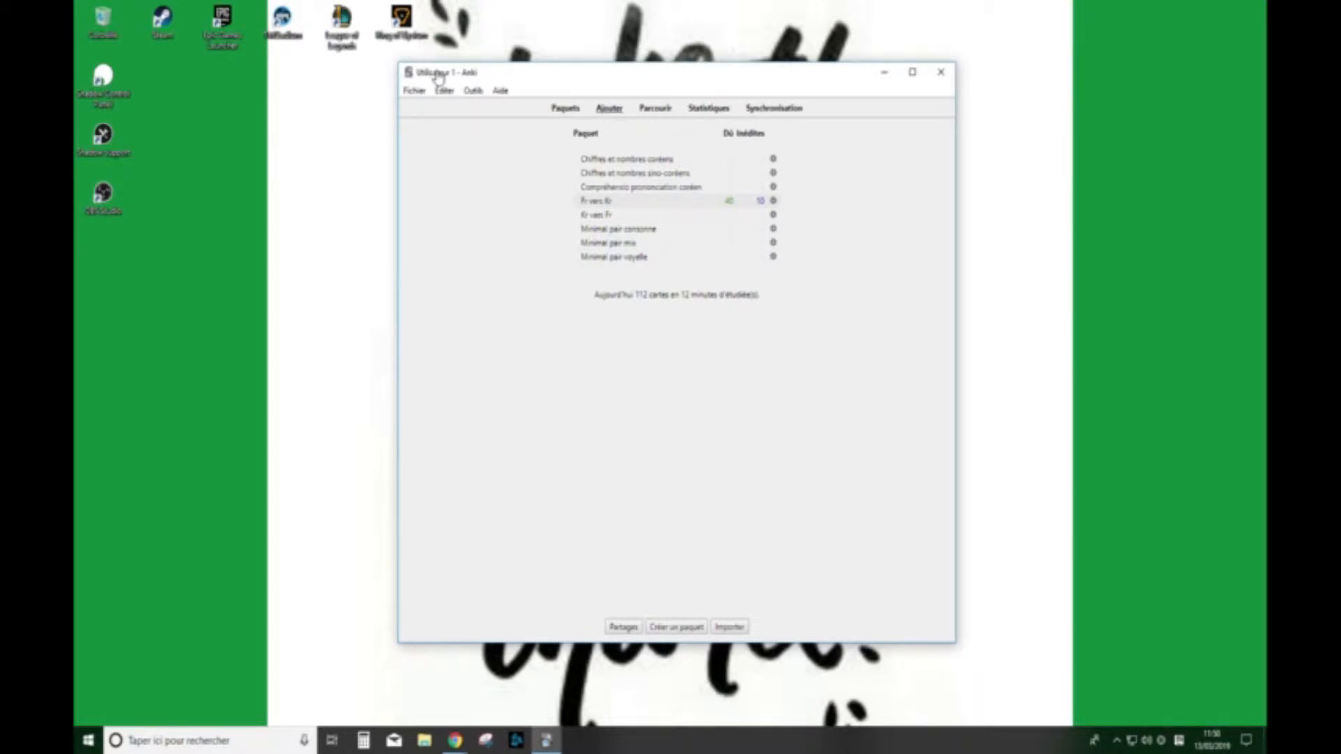
Step: View the card browser and the statistics window, closing each one to return to the deck list
left_click(1175, 139)
key("b")
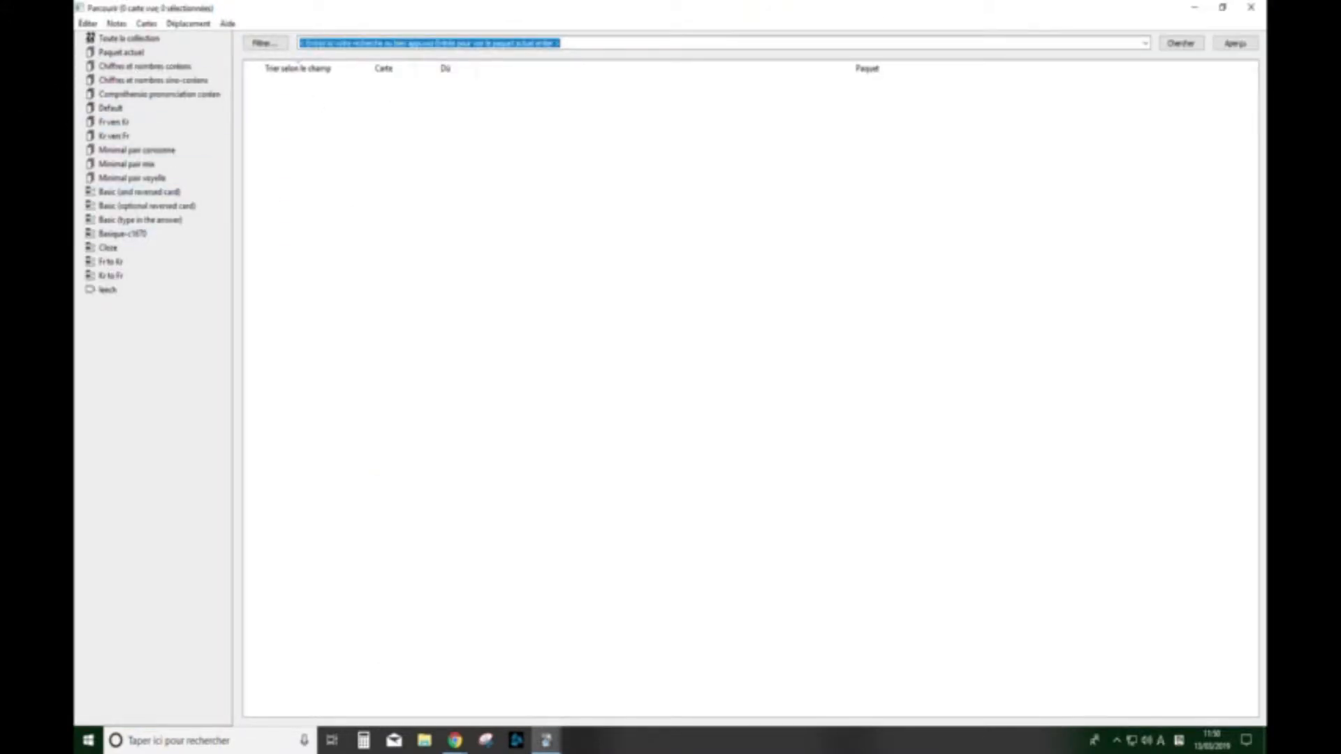
left_click(1251, 7)
key("shift+s")
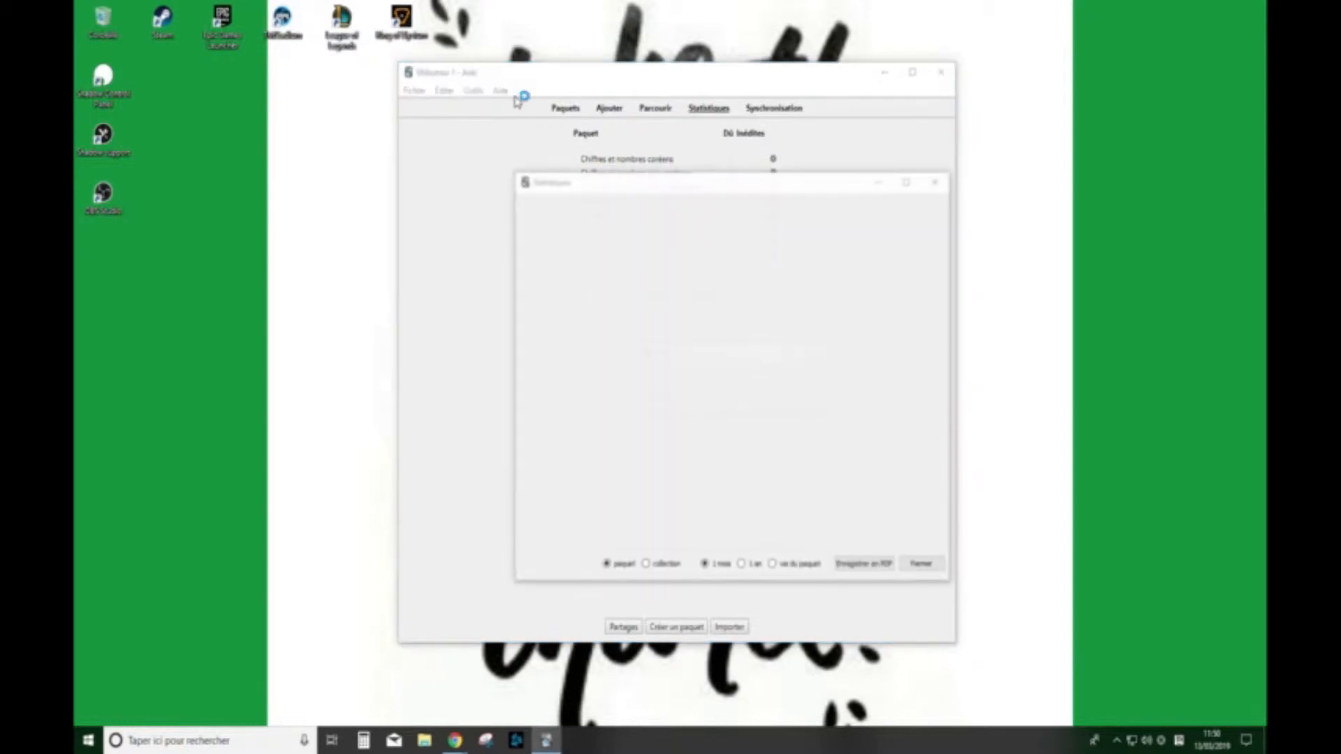
left_click(935, 182)
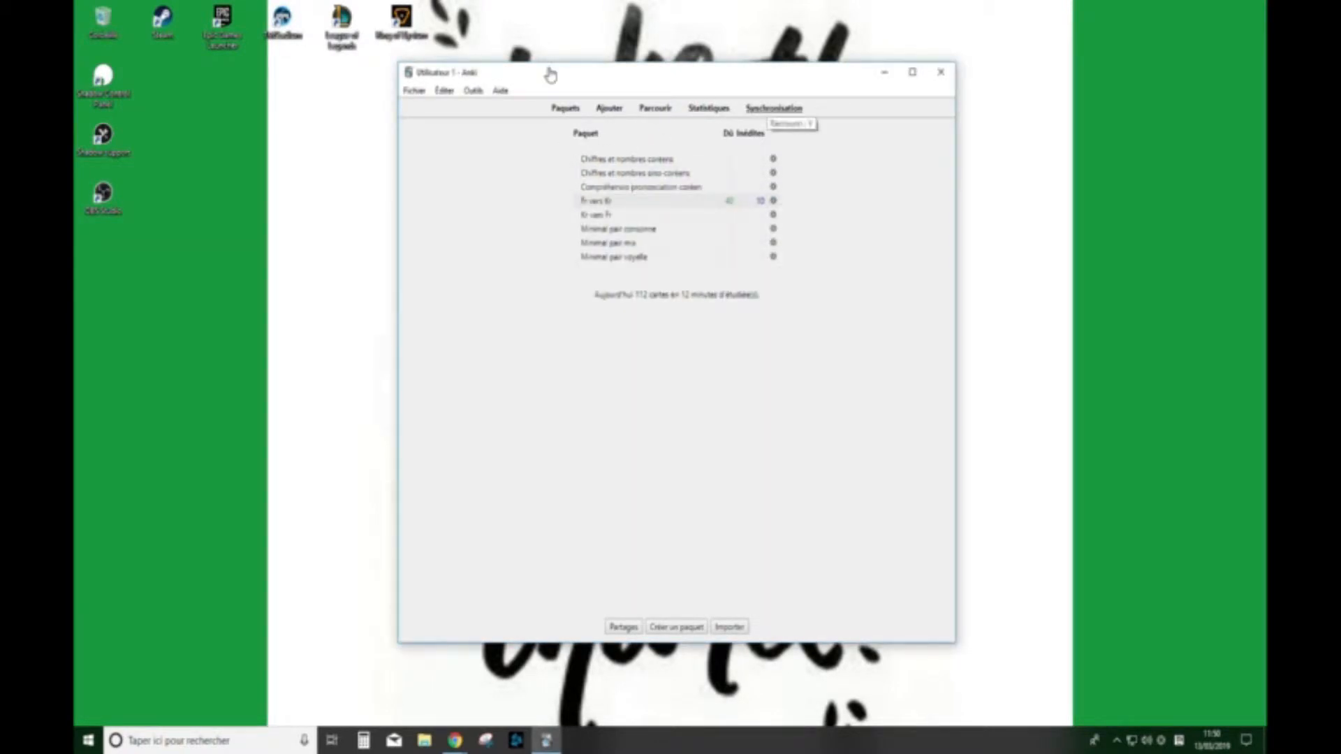
key("y")
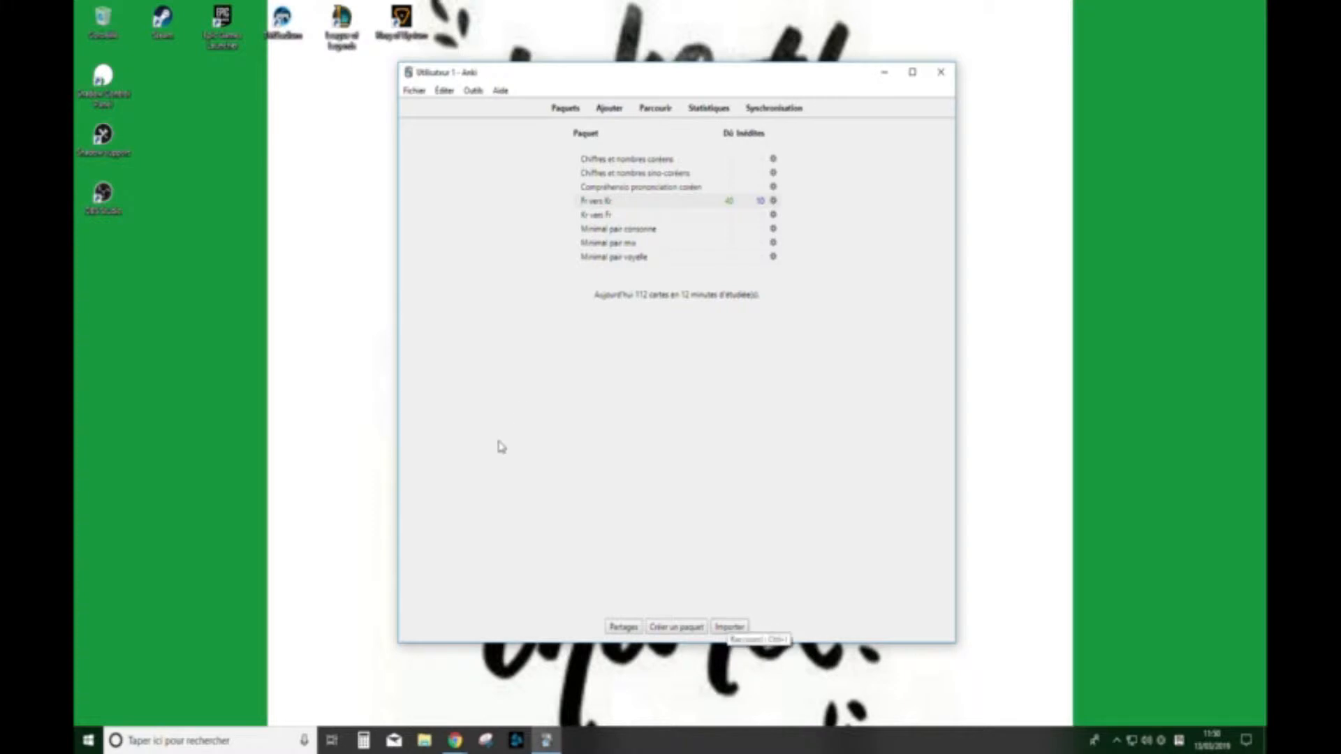
Step: Create a new deck named "Test" and open its overview
left_click(676, 626)
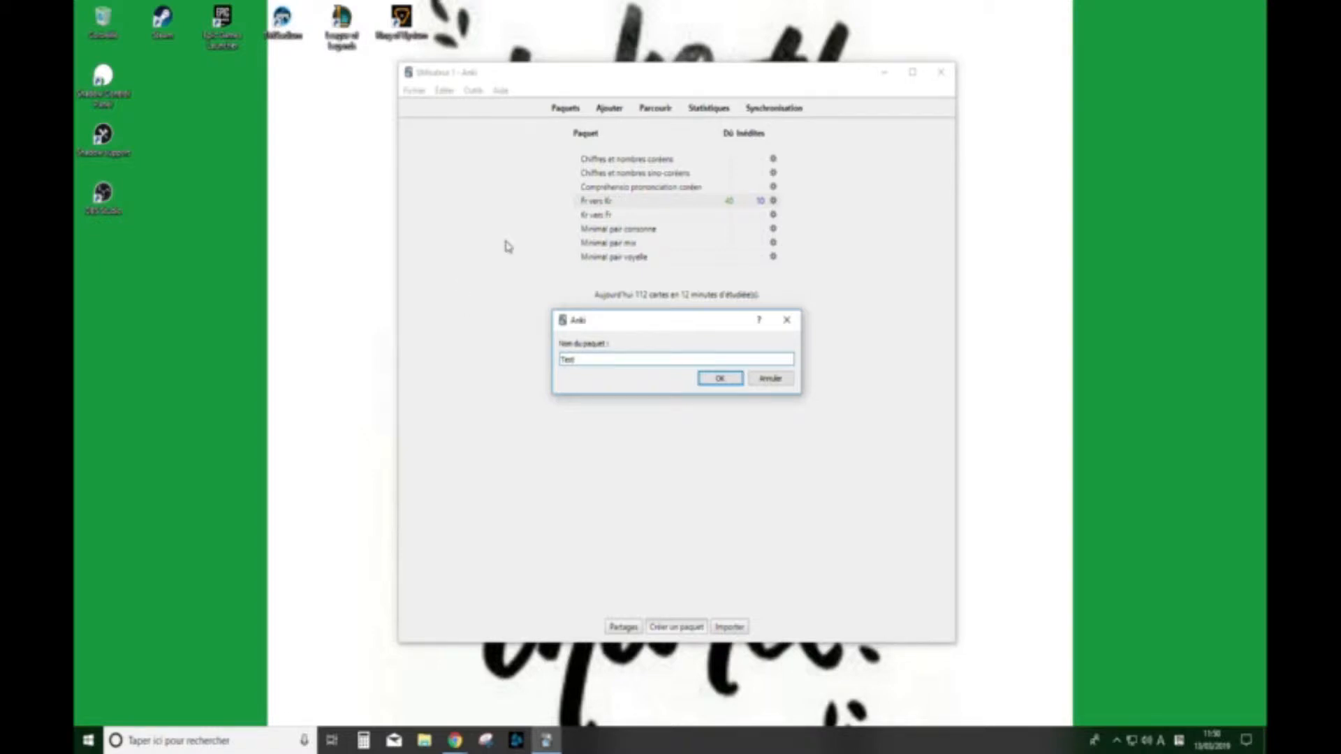
key("Return")
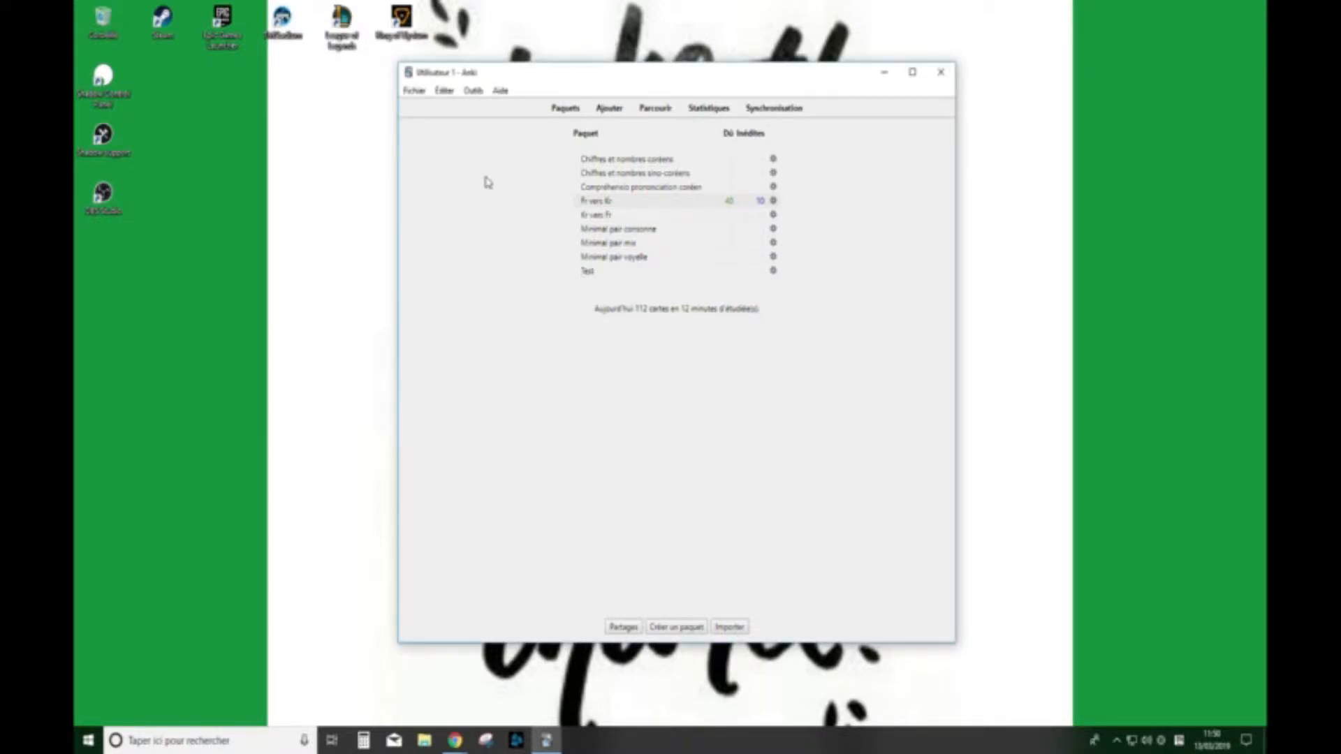
left_click(587, 271)
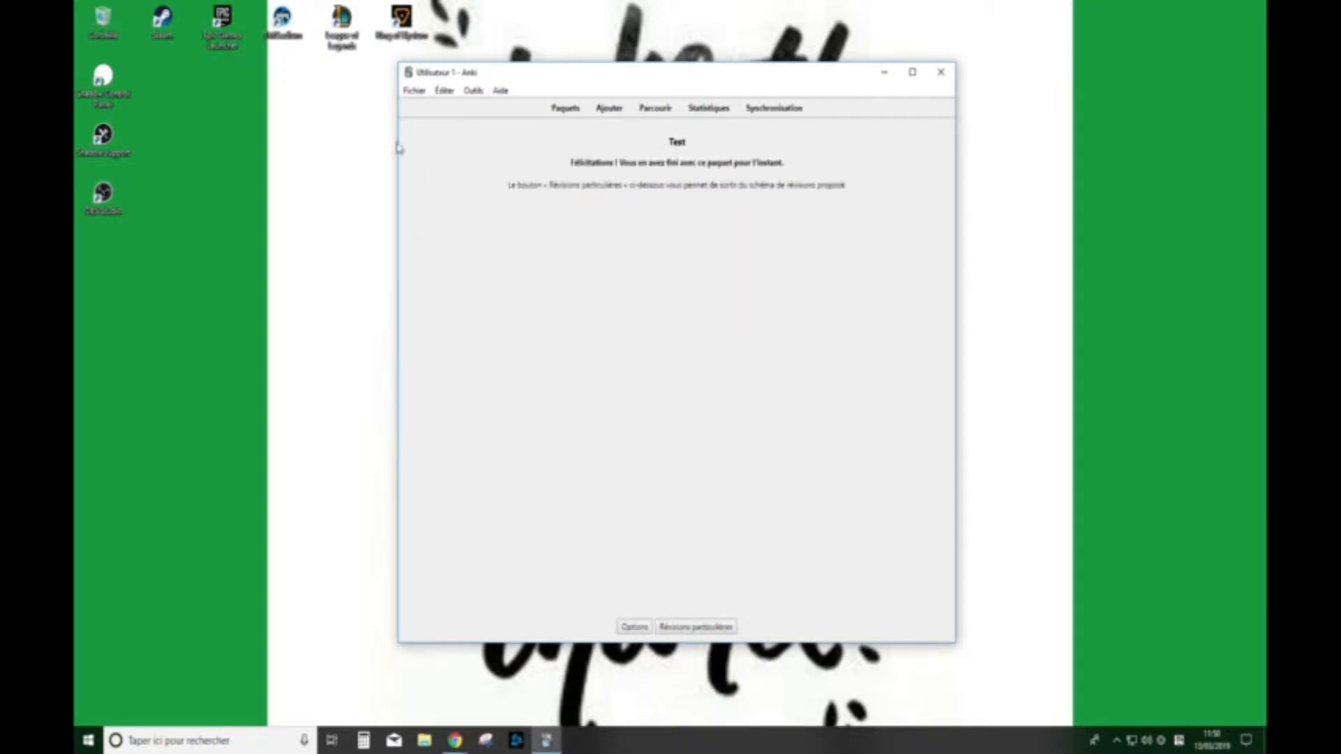
left_click_drag(571, 162, 783, 163)
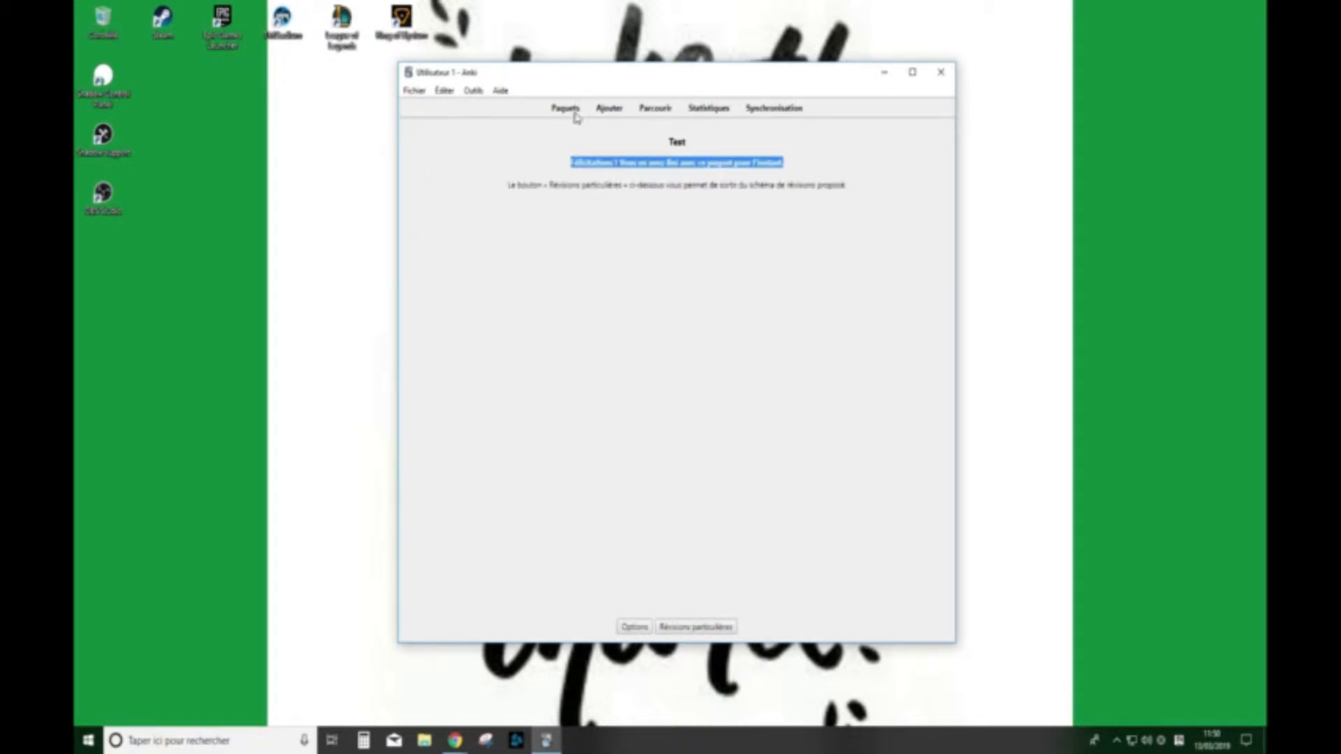
left_click(529, 161)
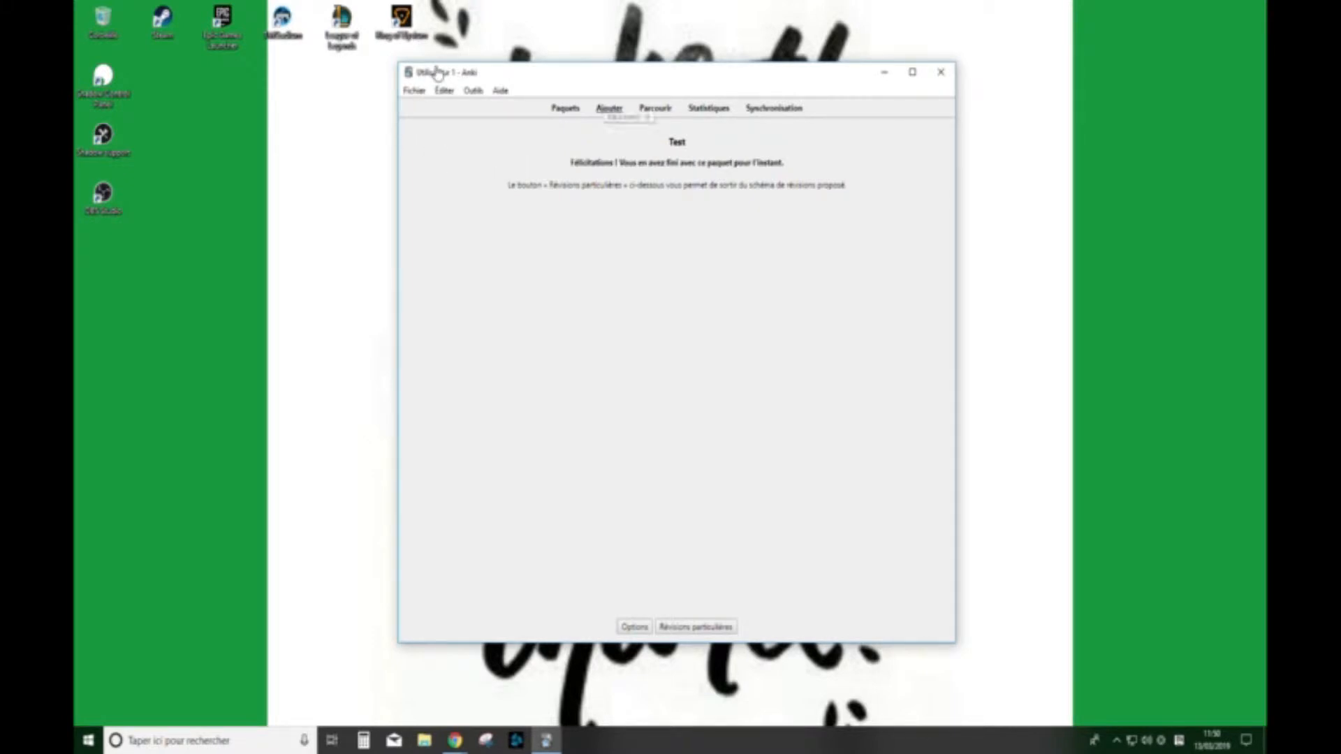
Step: Start a new note in the Test deck with the note type "Basic (and reversed card)"
left_click(609, 108)
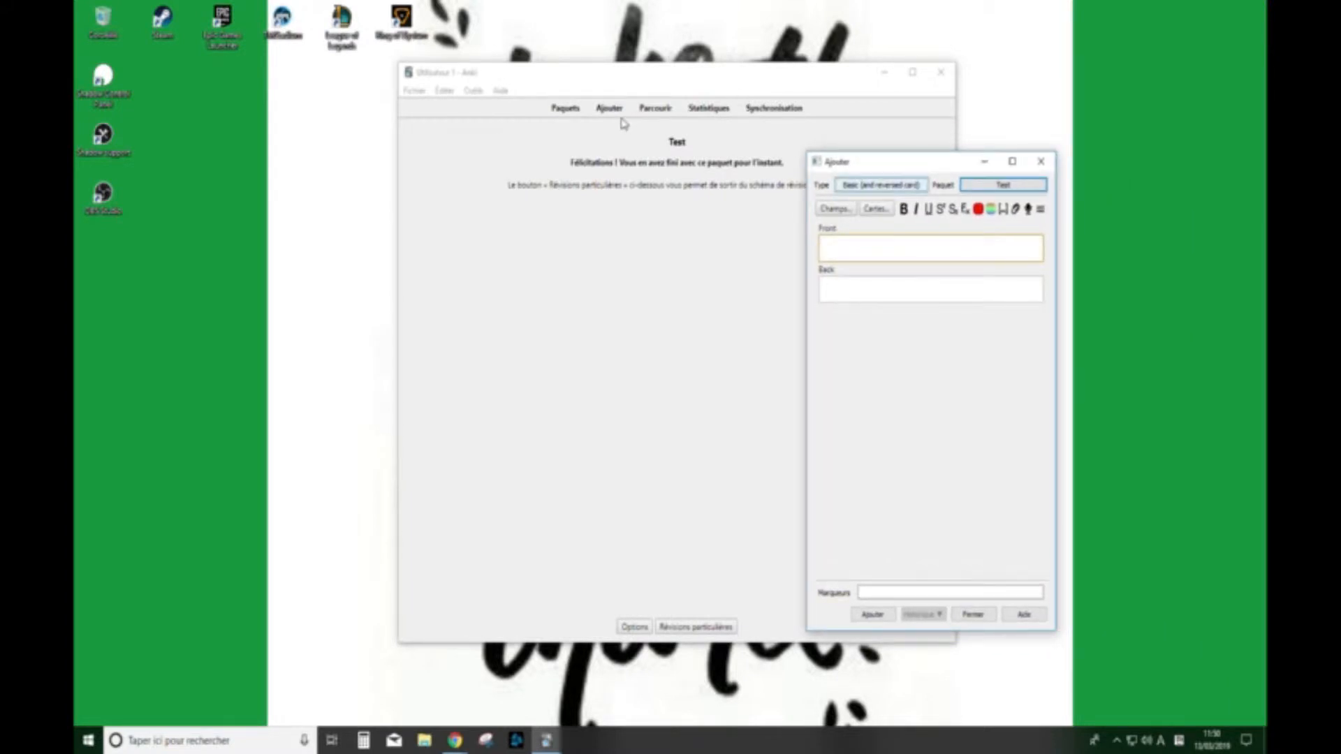
key("ctrl+n")
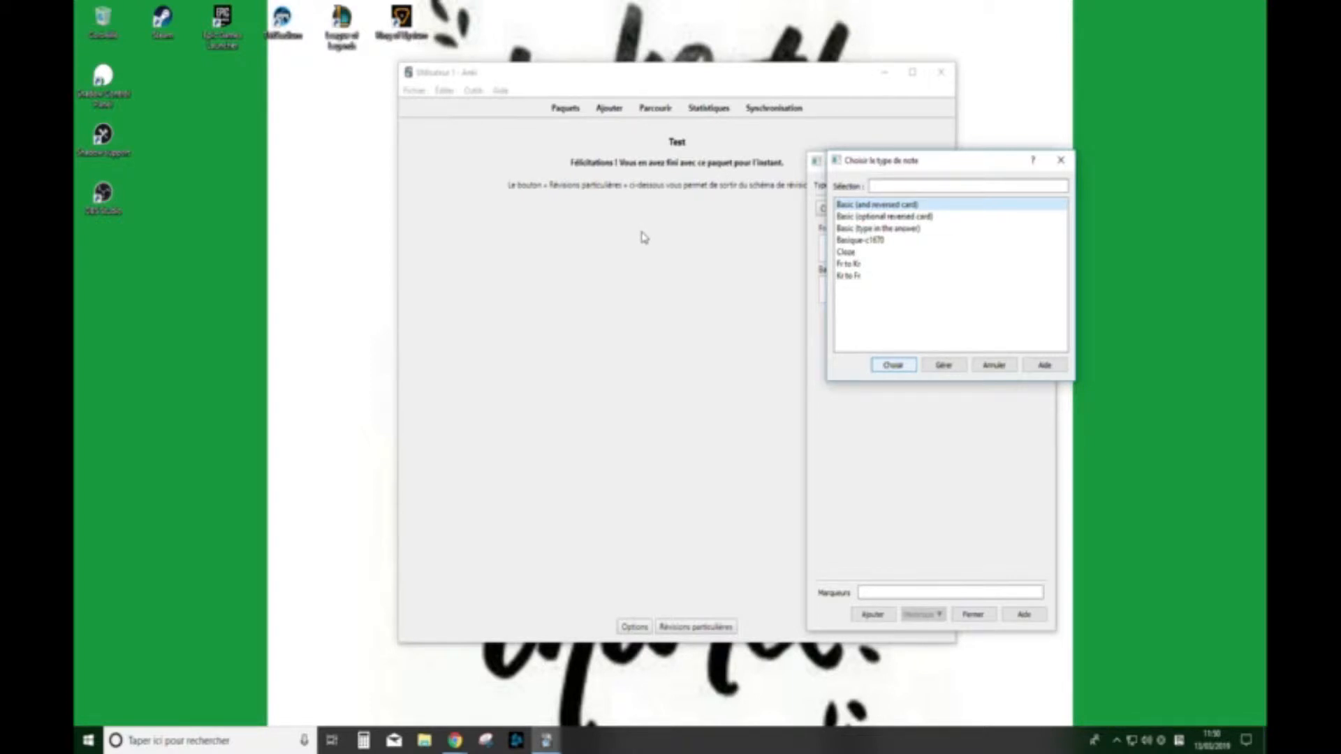
key("Return")
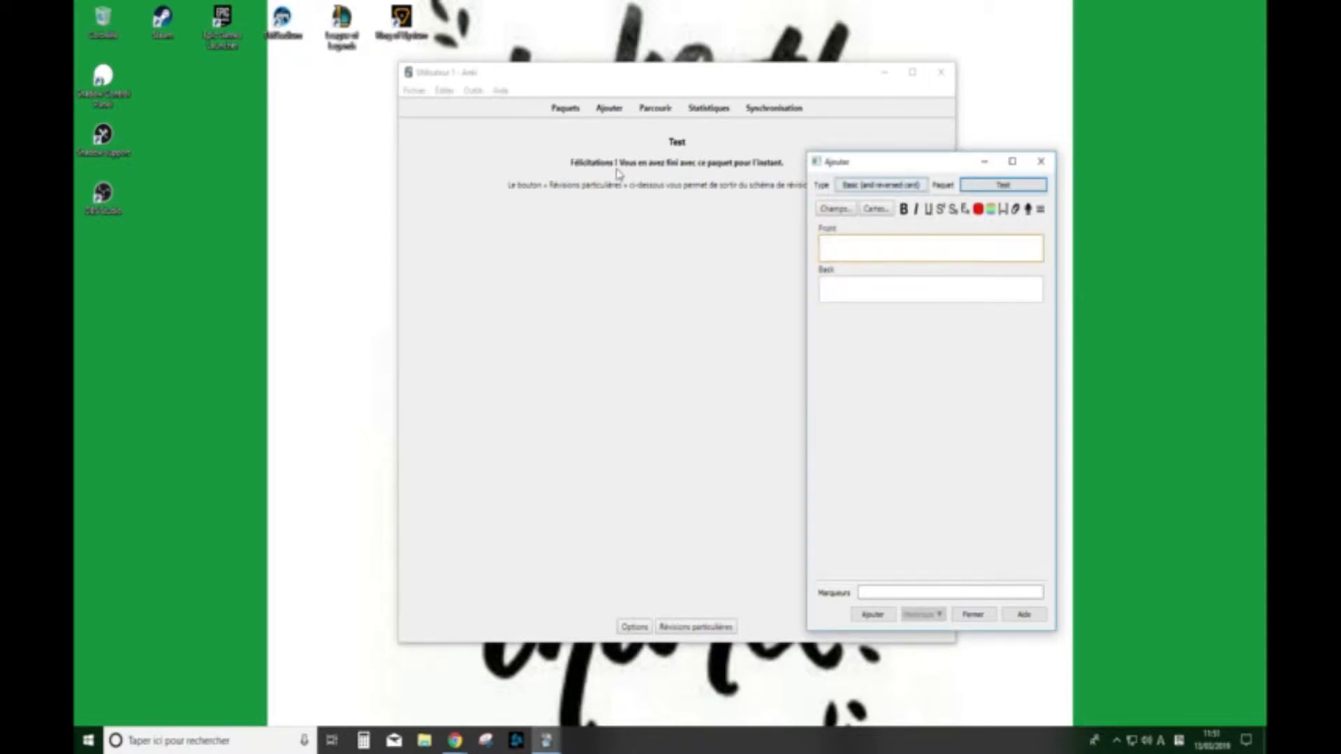
Step: Enter "sucre" in the Front field of the new note
double_click(828, 227)
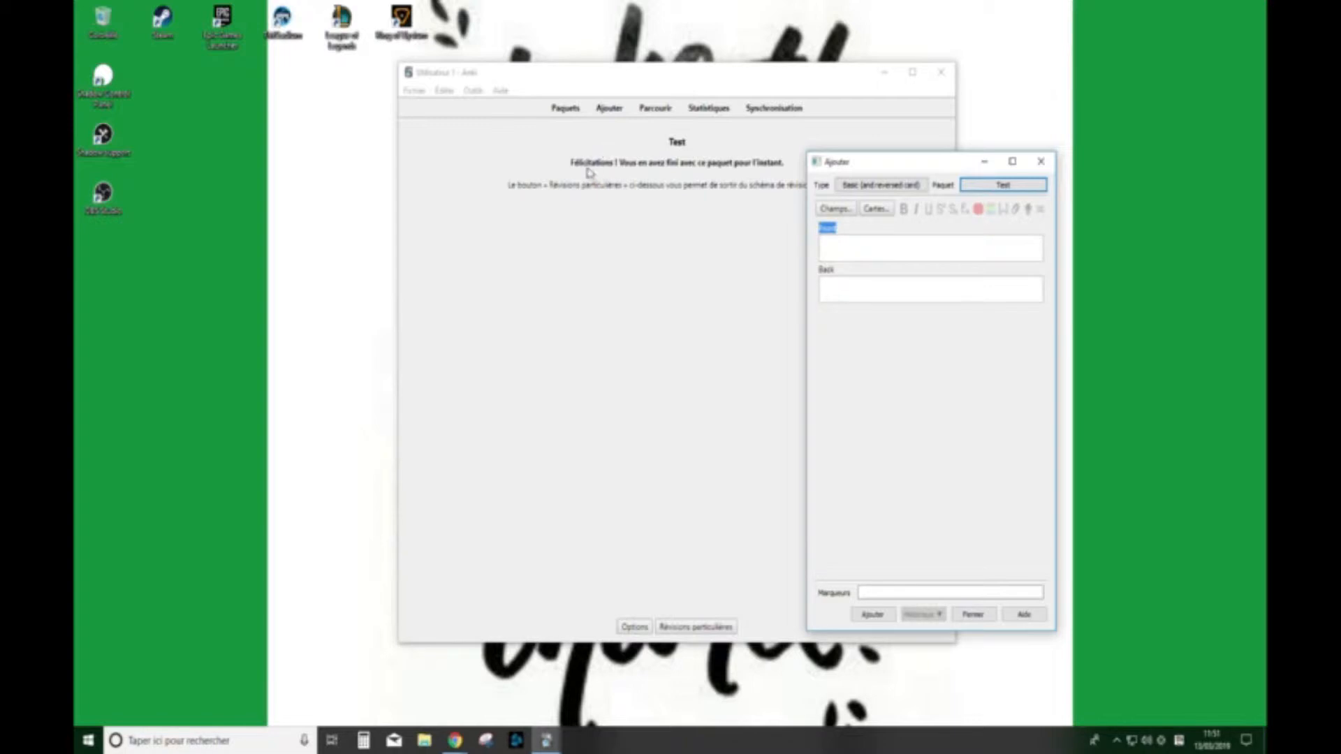
left_click_drag(834, 270, 826, 269)
left_click(836, 288)
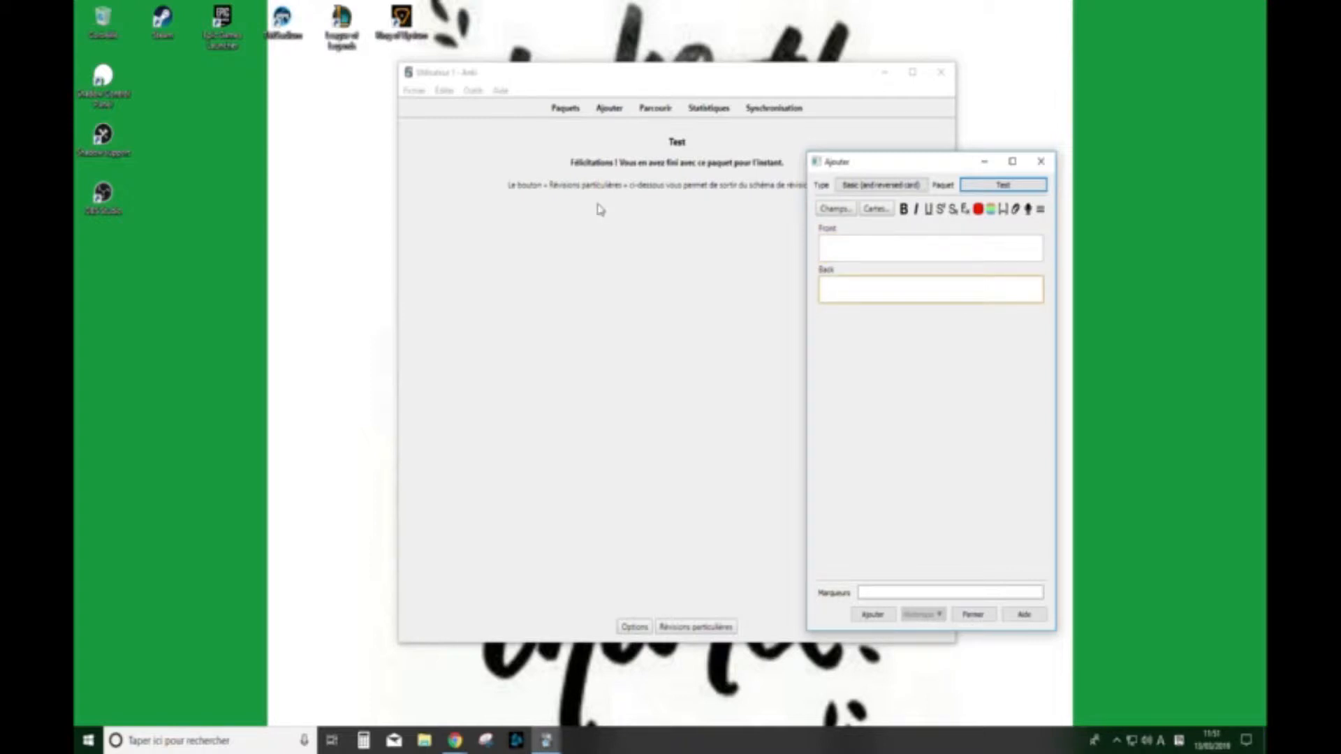
key("shift+Tab")
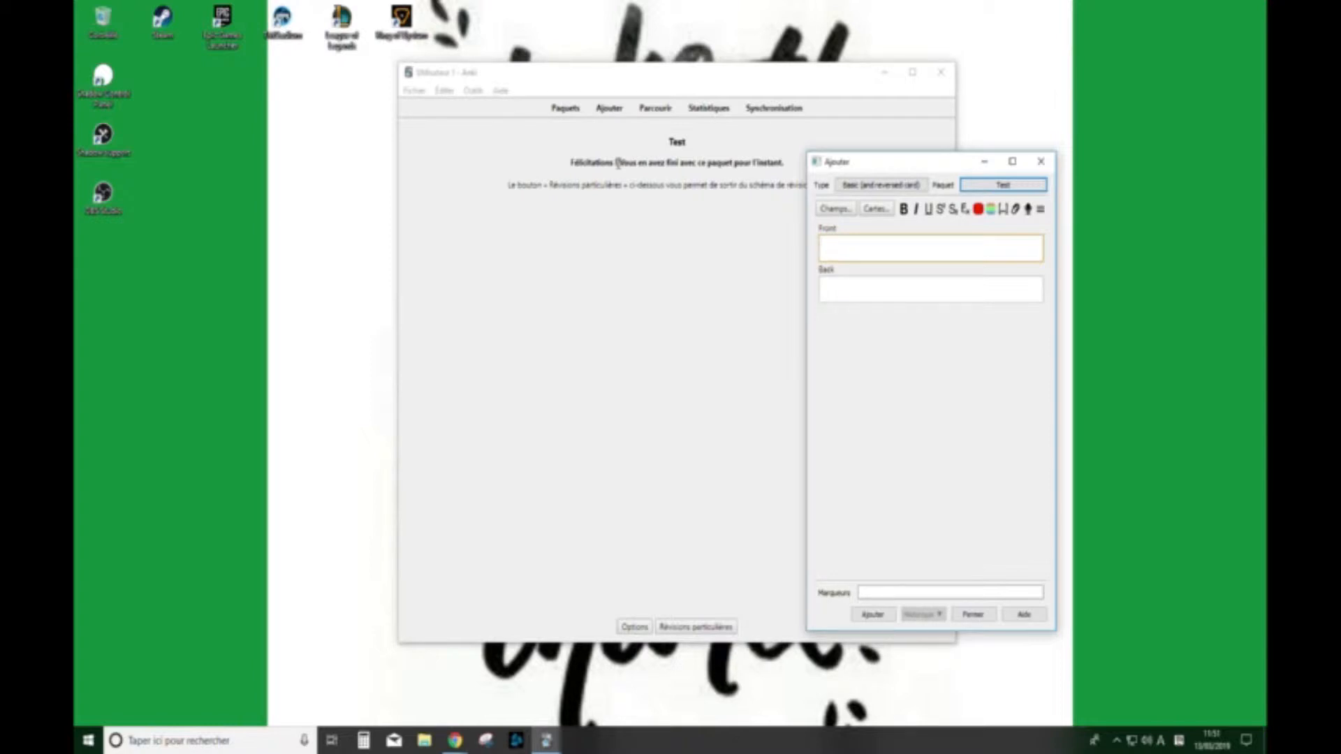
type("sucre")
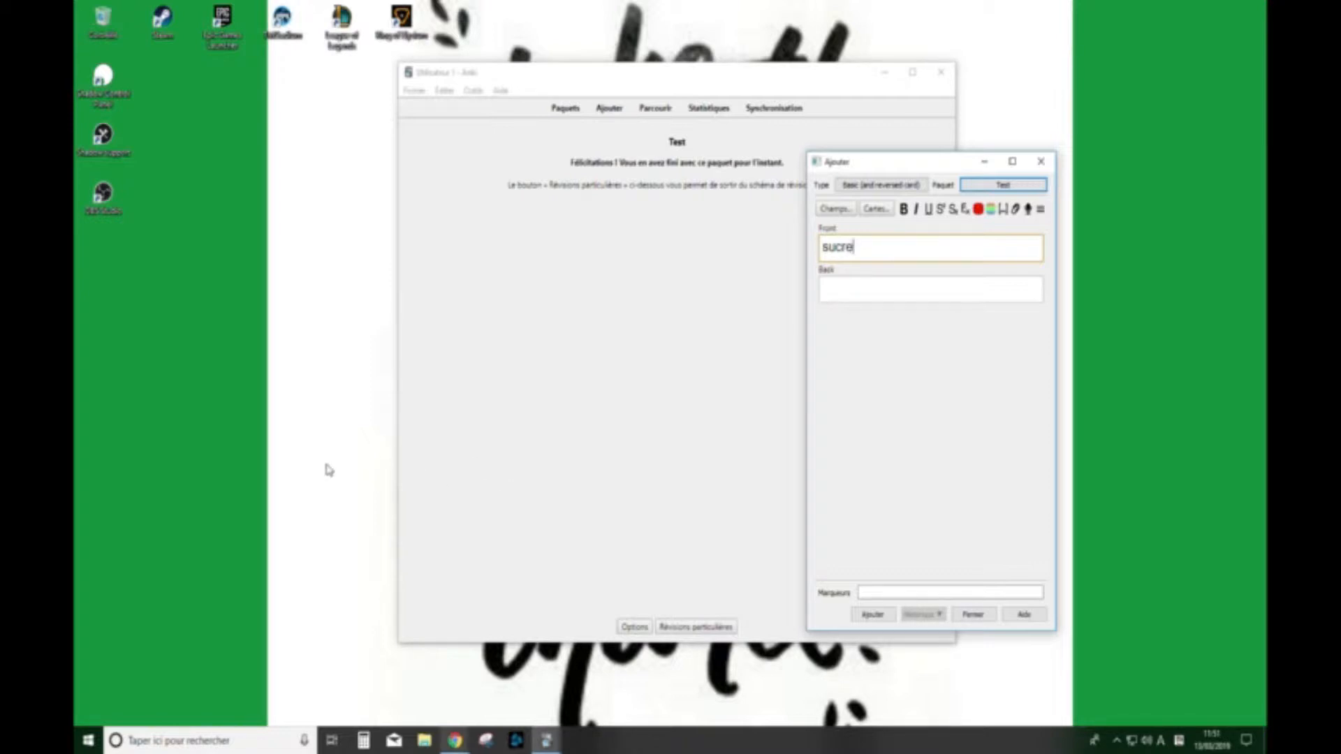
Step: Switch to Chrome and copy the first picture in the Google Images results for "sucre"
left_click(554, 397)
key("alt+Tab")
key("alt+Tab")
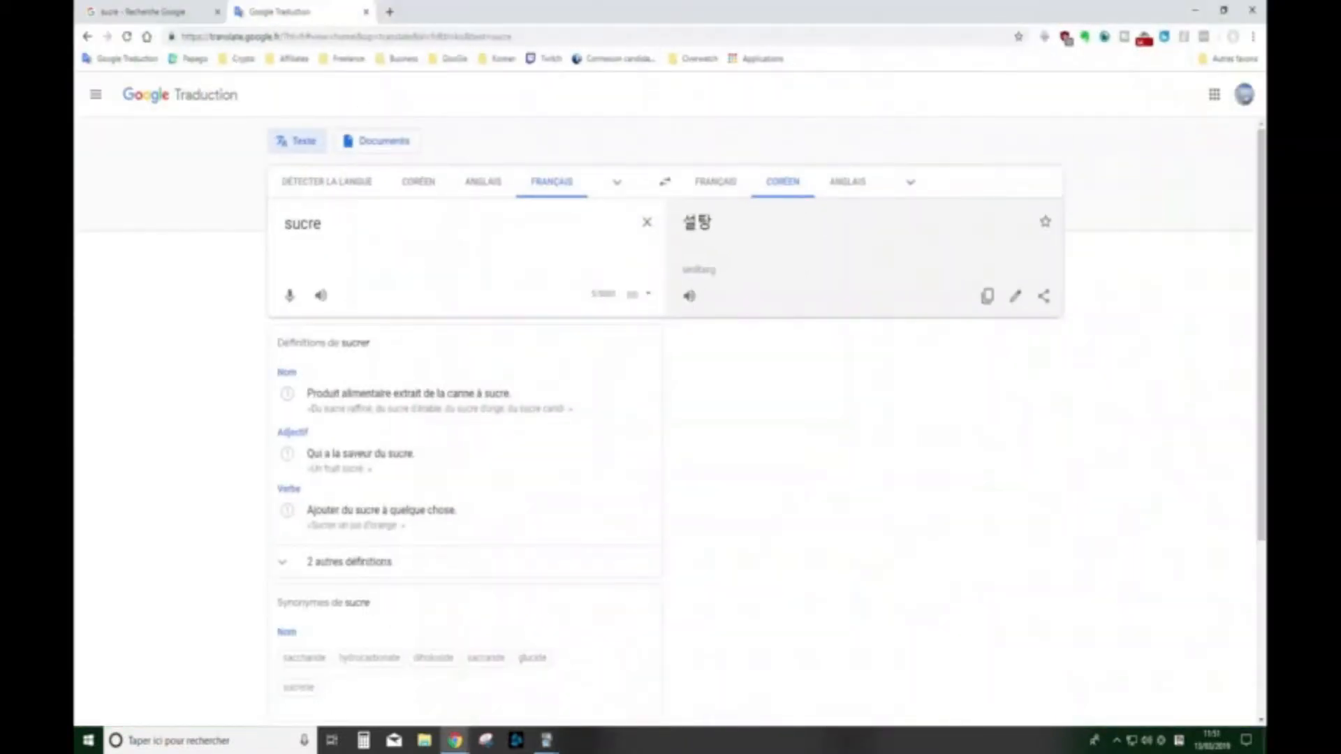
left_click(98, 13)
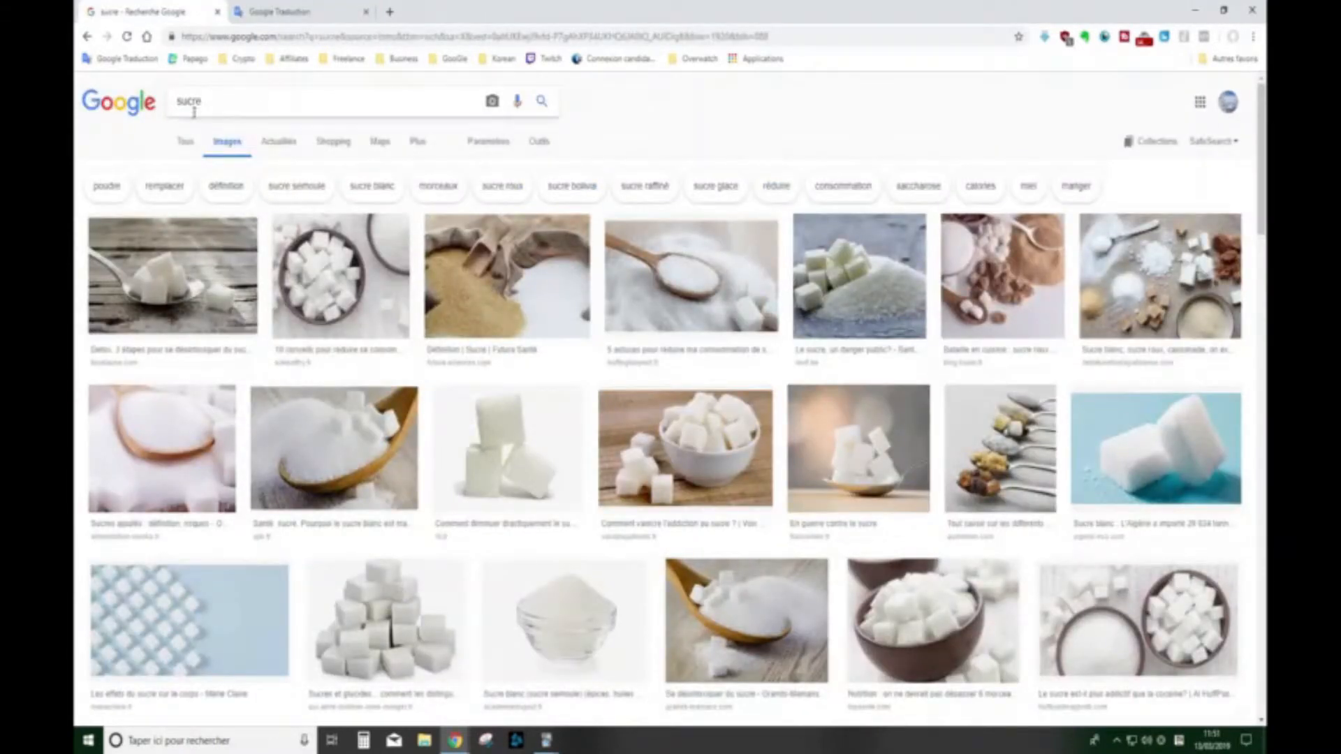
right_click(135, 240)
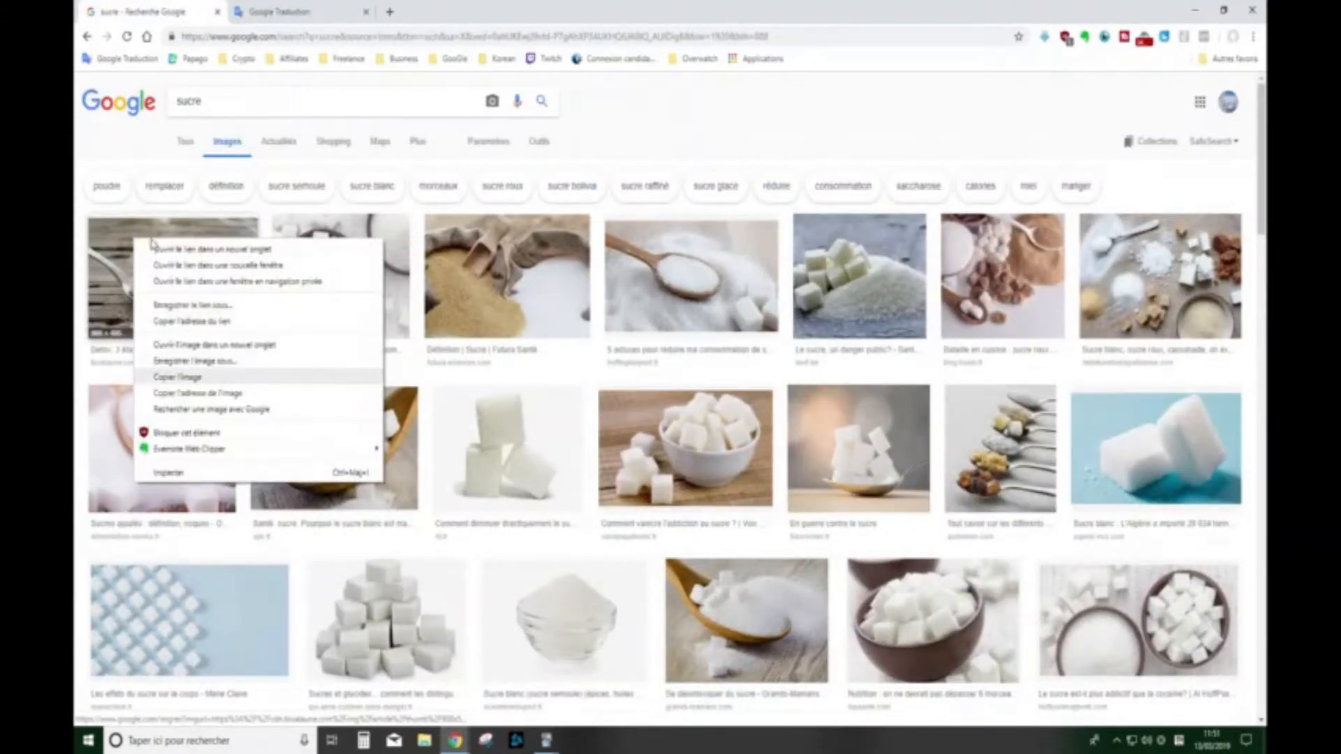
left_click(180, 377)
Step: Return to Anki's note-adding window and paste the copied picture on a new line under "sucre" in the Front field
left_click(546, 740)
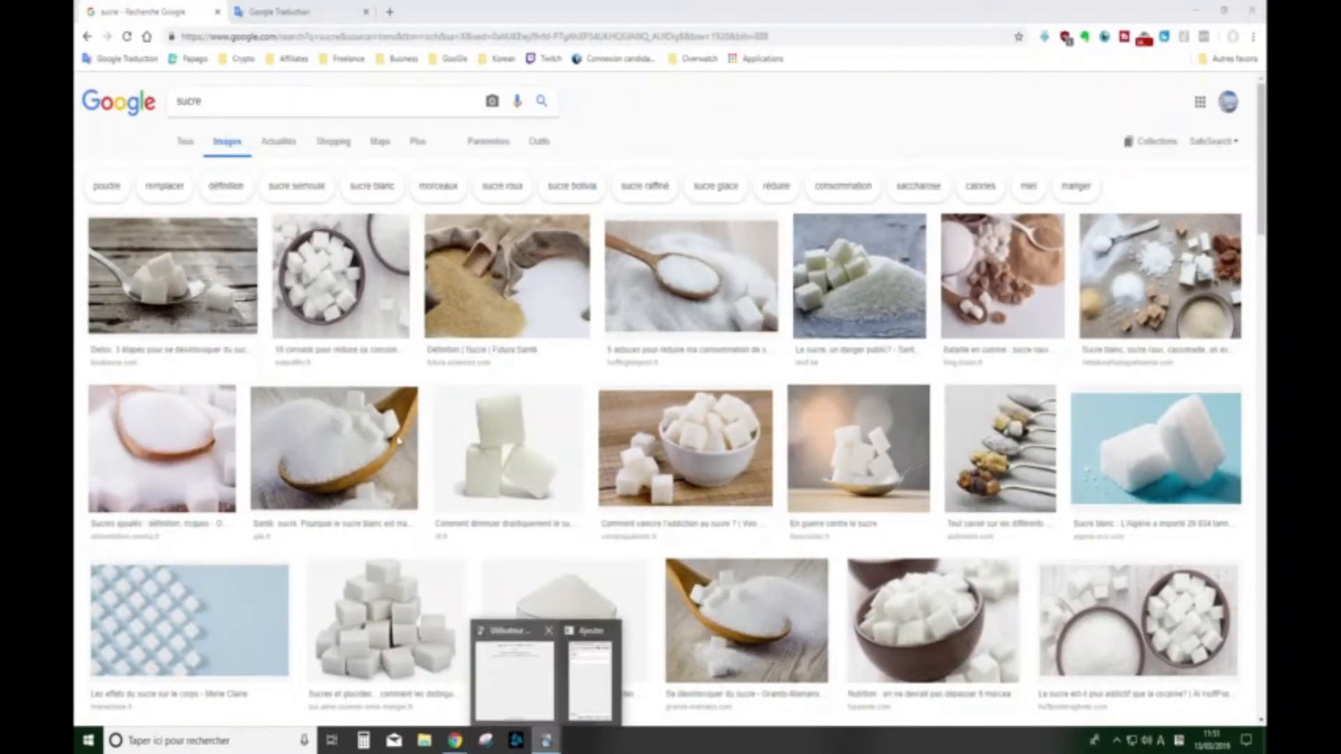
left_click(591, 674)
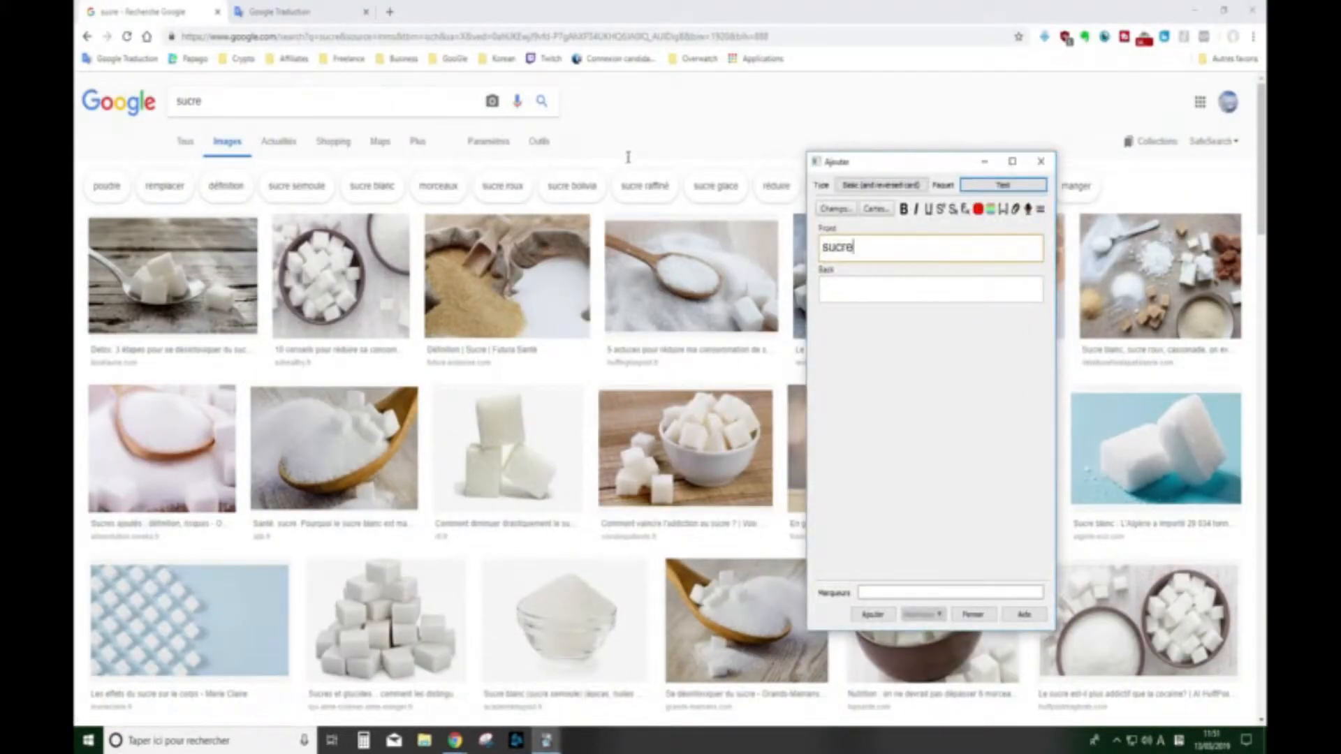
key("Return")
key("ctrl+v")
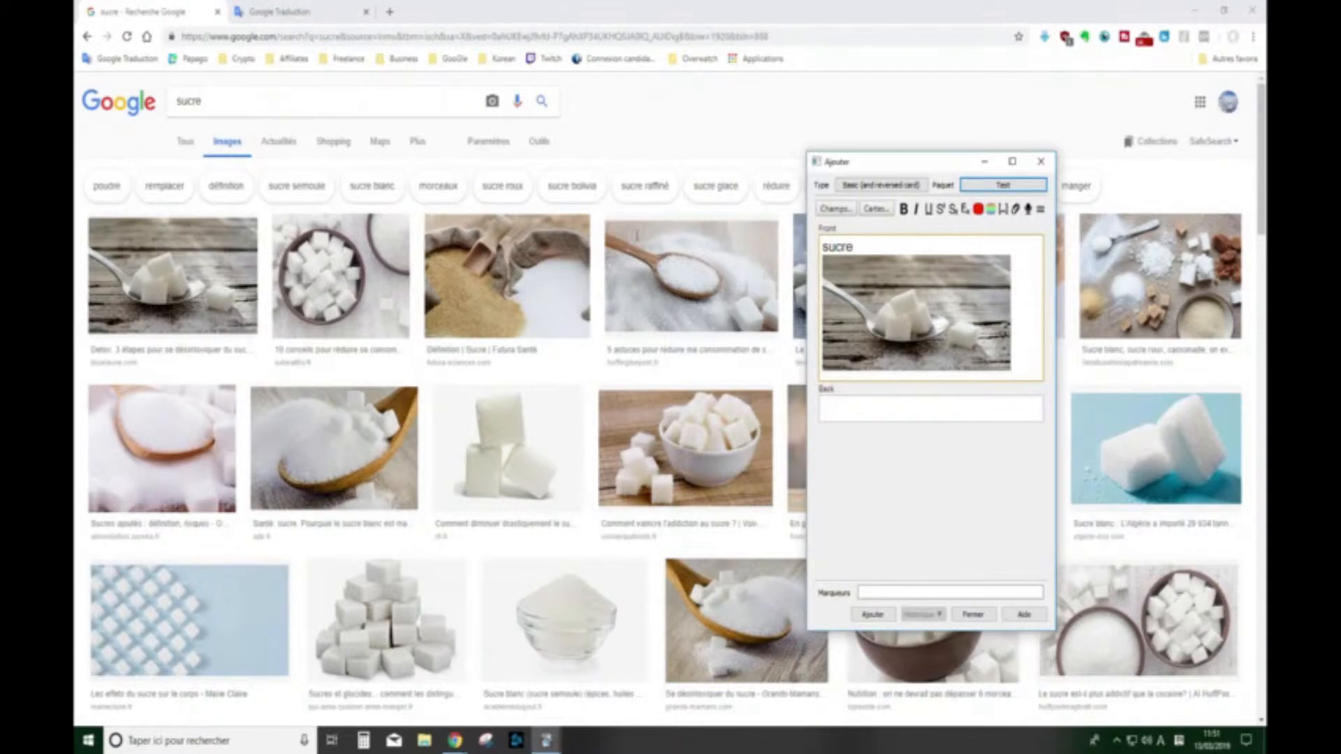
Step: Make the word "sucre" in the Front field bold
key("Up")
key("ctrl+shift+Left")
key("ctrl+b")
key("ctrl+i")
key("Right")
key("shift+Left")
key("shift+Left")
key("shift+Left")
key("shift+Left")
key("shift+Left")
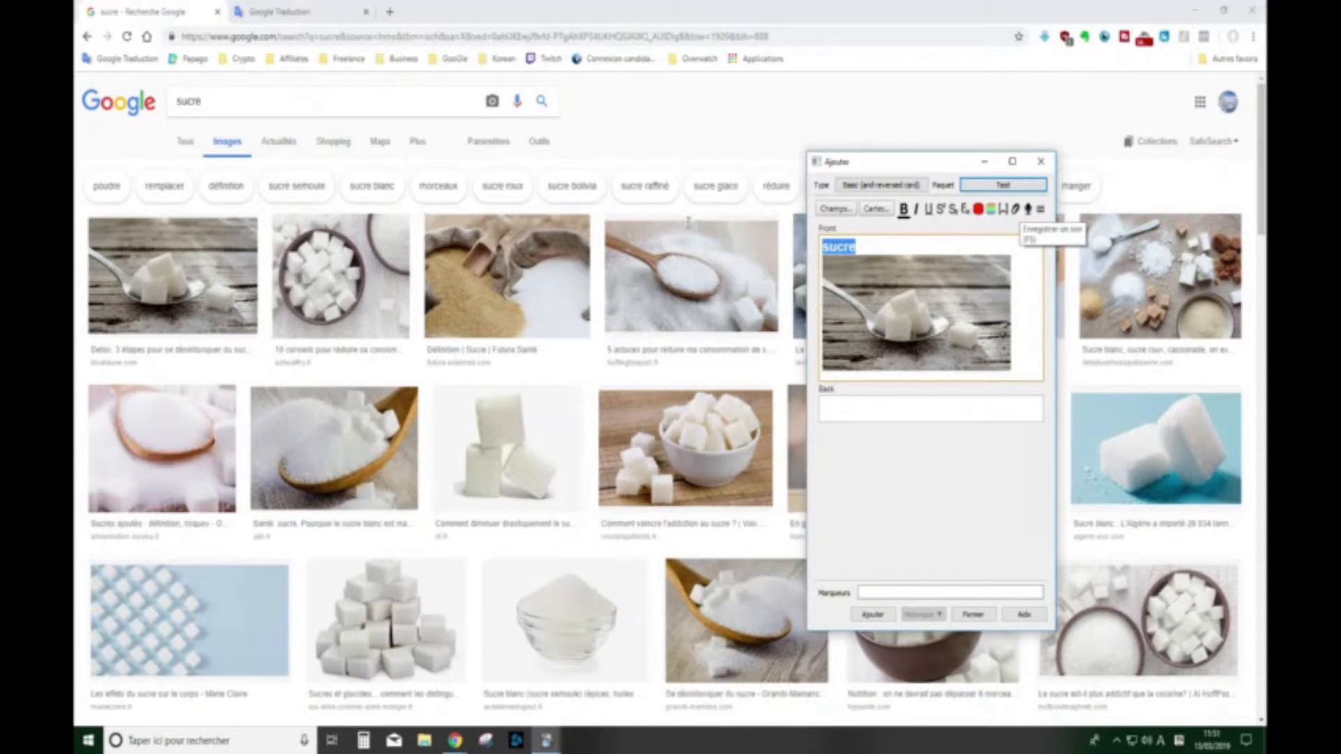
left_click(627, 160)
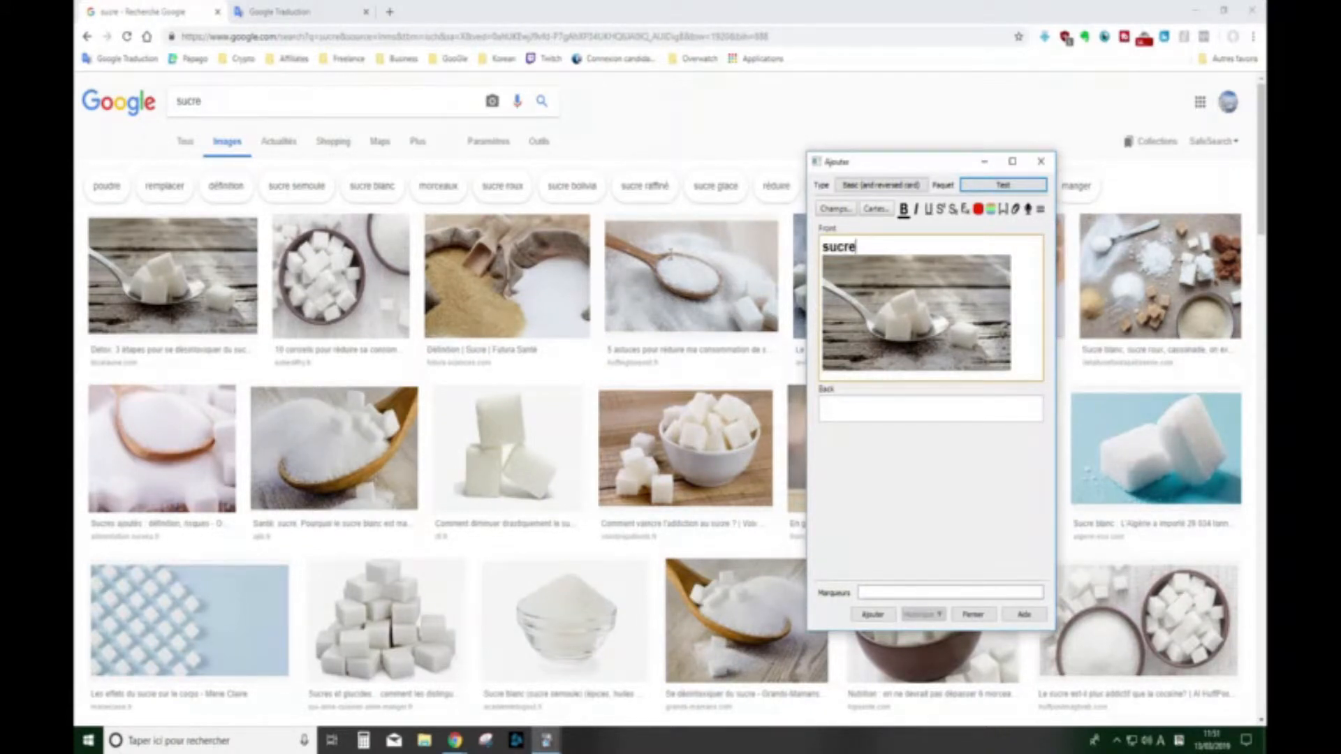
Step: Look up the Korean translation of "sucre" in Chrome's Google Traduction page and enter "설탕" in the note's Back field in Anki
key("Tab")
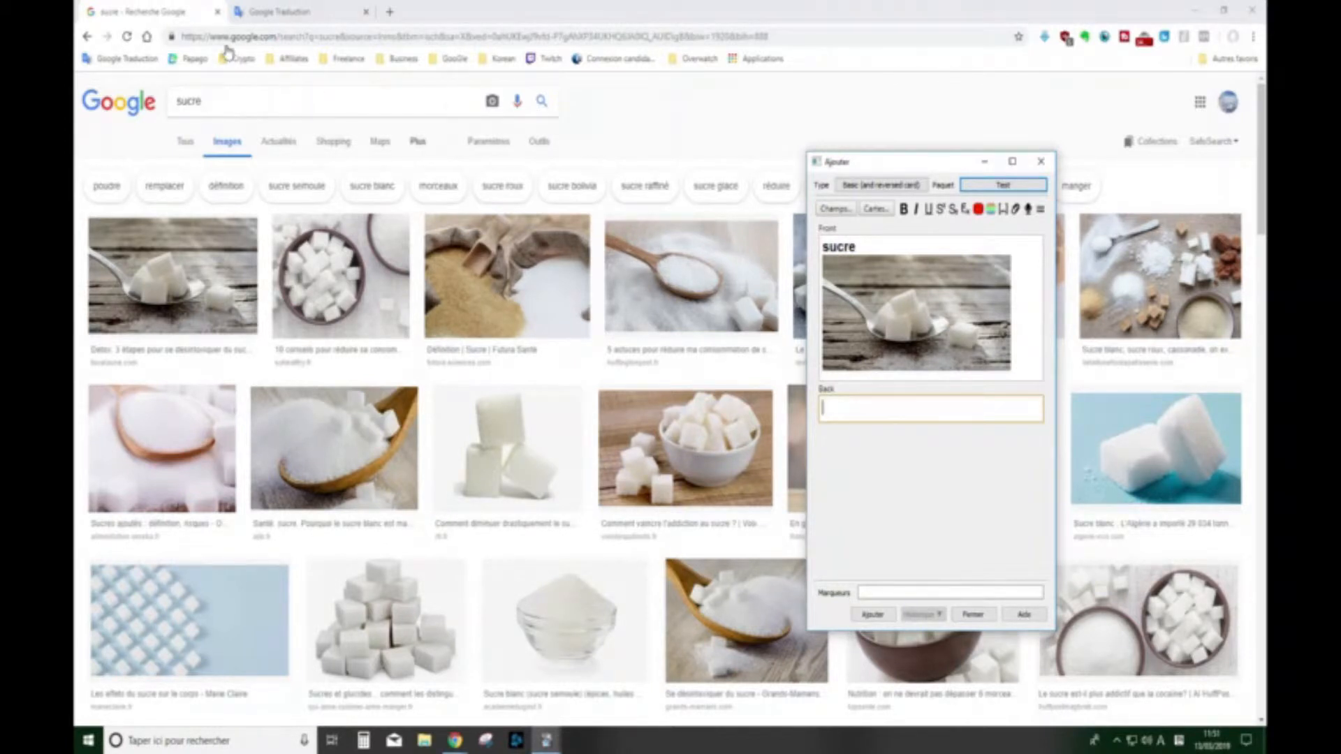
left_click(280, 12)
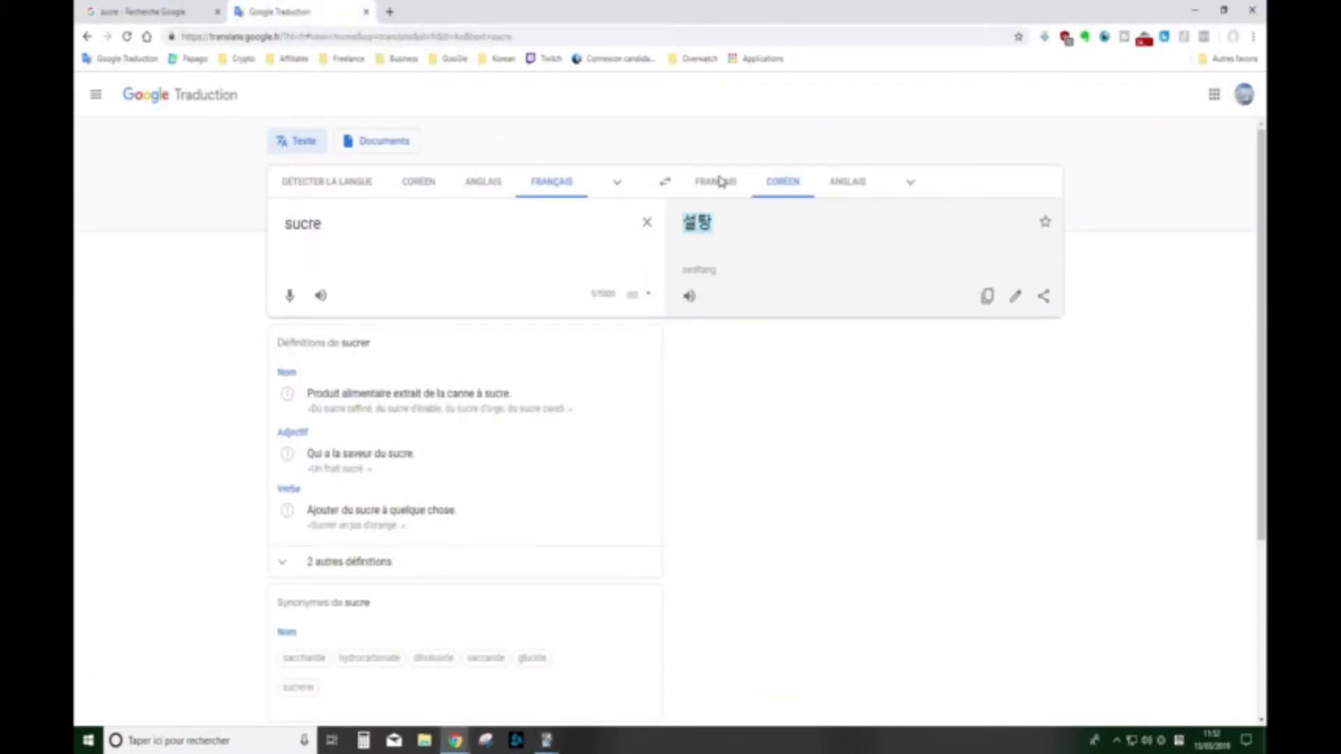
key("alt+Tab")
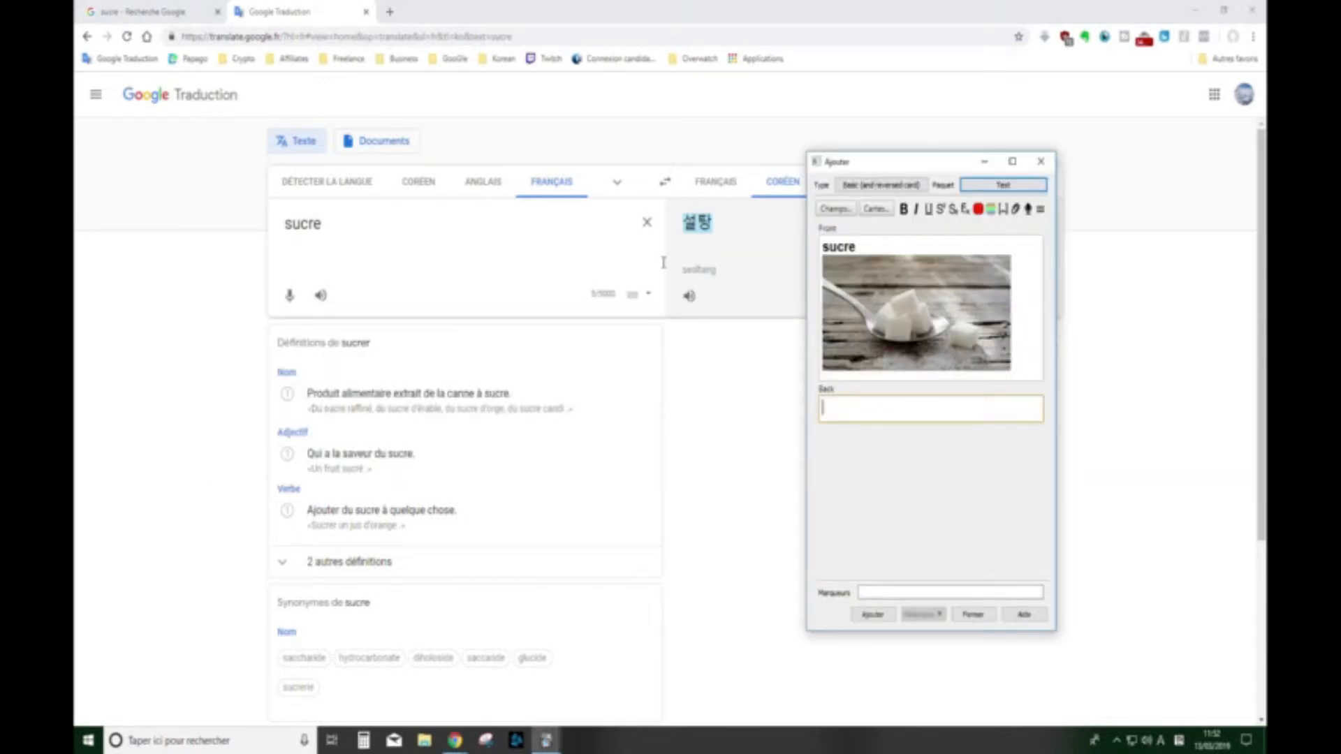
type("설탕")
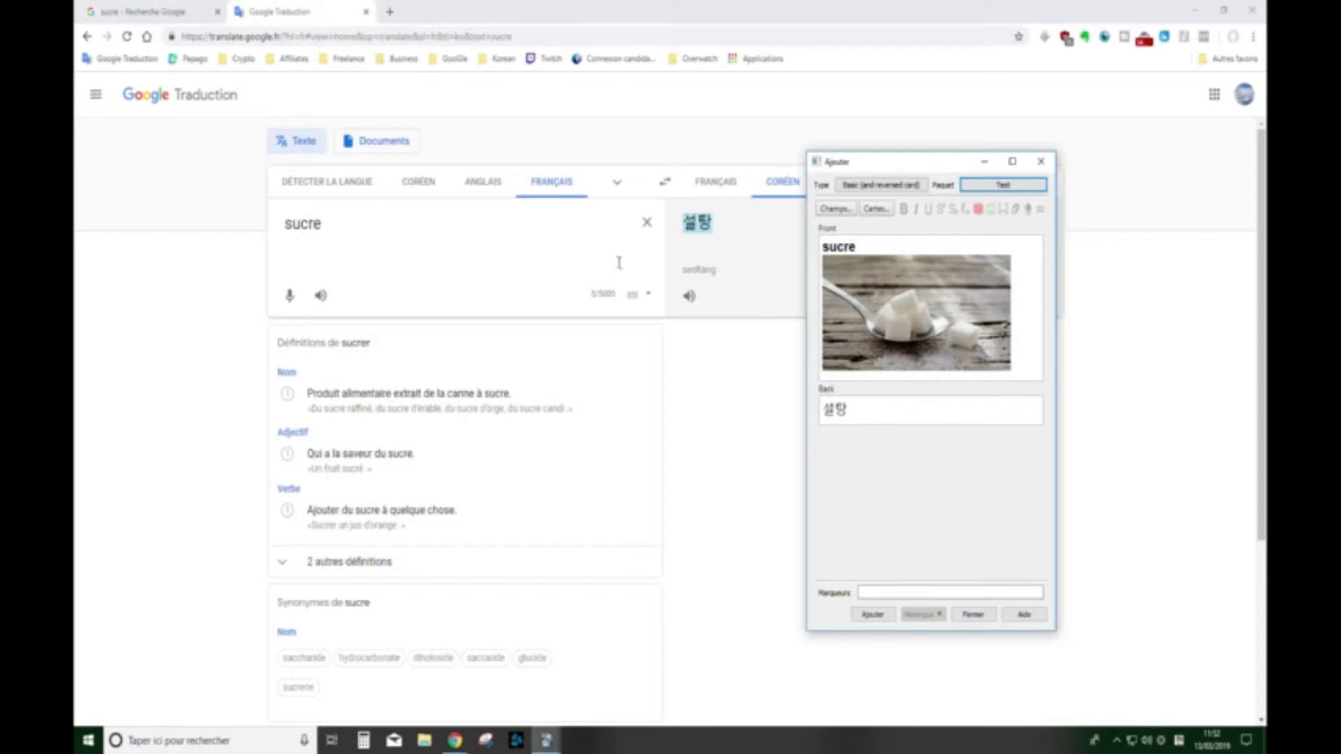
key("alt+Tab")
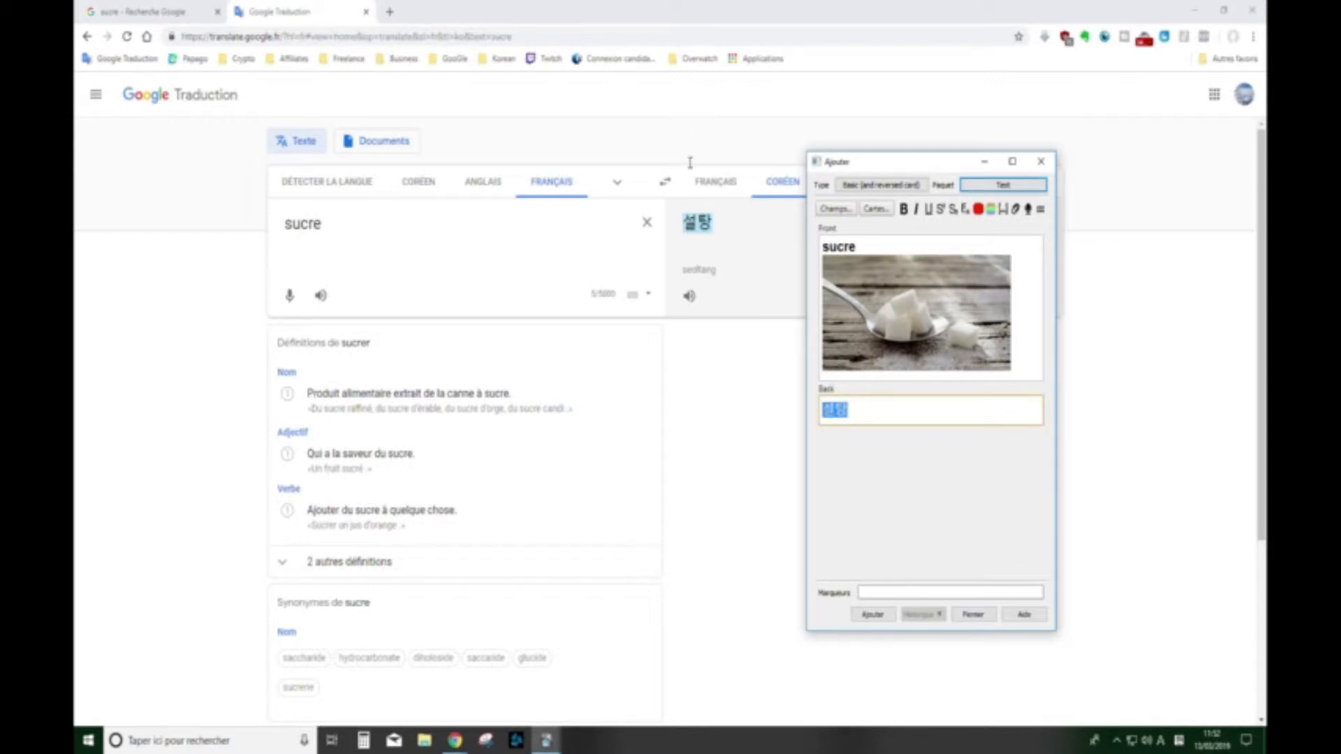
key("Right")
key("ctrl+a")
key("Right")
Step: Add the finished note to the Test deck, minimize Chrome, and close the note-adding window
key("ctrl+Return")
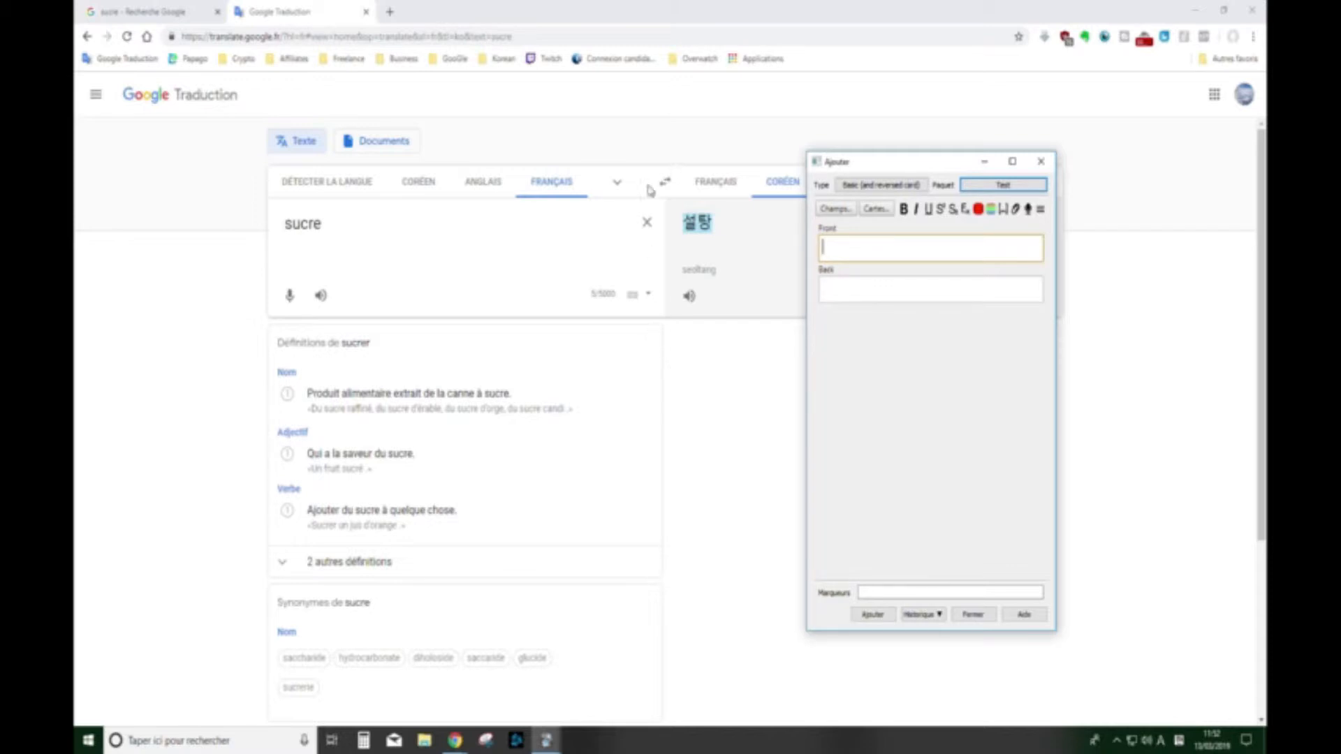
left_click(1195, 9)
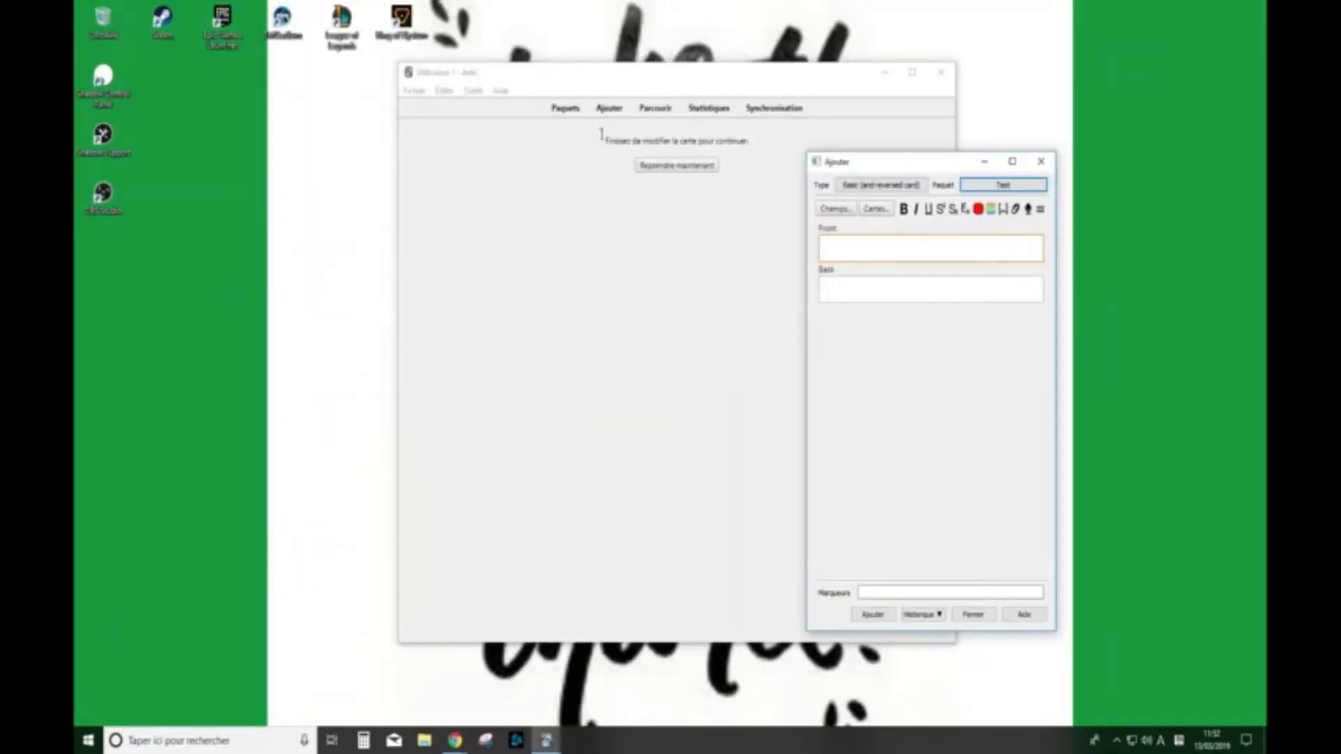
left_click(1041, 162)
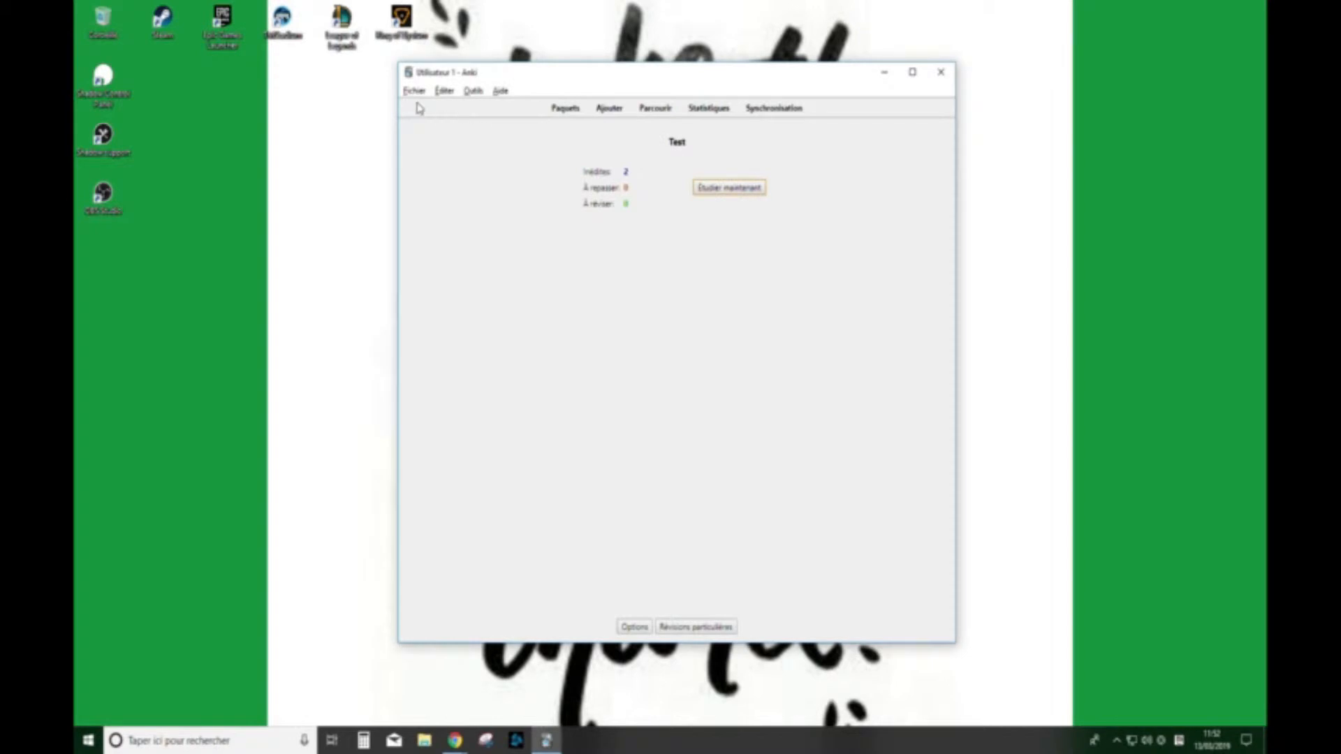
Step: Study the Test deck, revealing both directions of the "sucre" card and rating each one Correct
left_click_drag(417, 111, 458, 121)
left_click(464, 119)
left_click(449, 127)
left_click(729, 187)
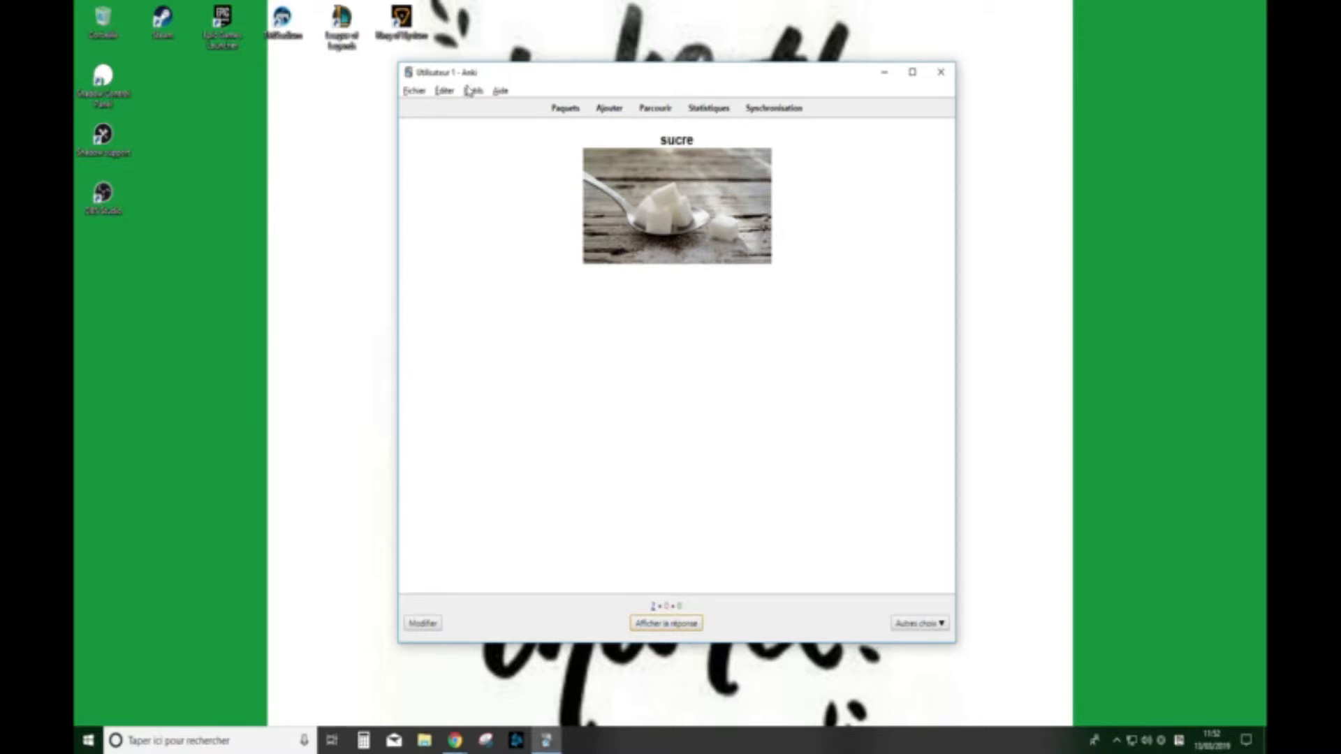
left_click_drag(464, 86, 518, 92)
key("space")
left_click_drag(479, 195, 504, 196)
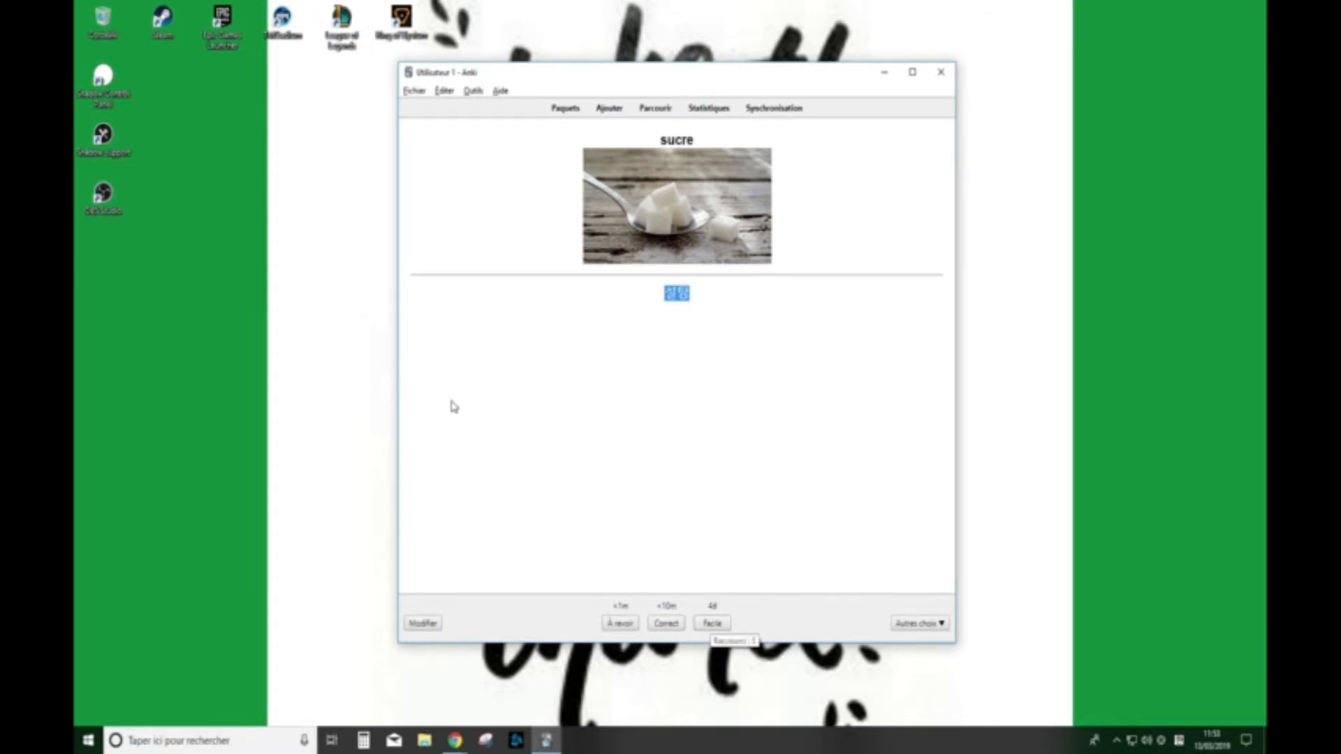
key("space")
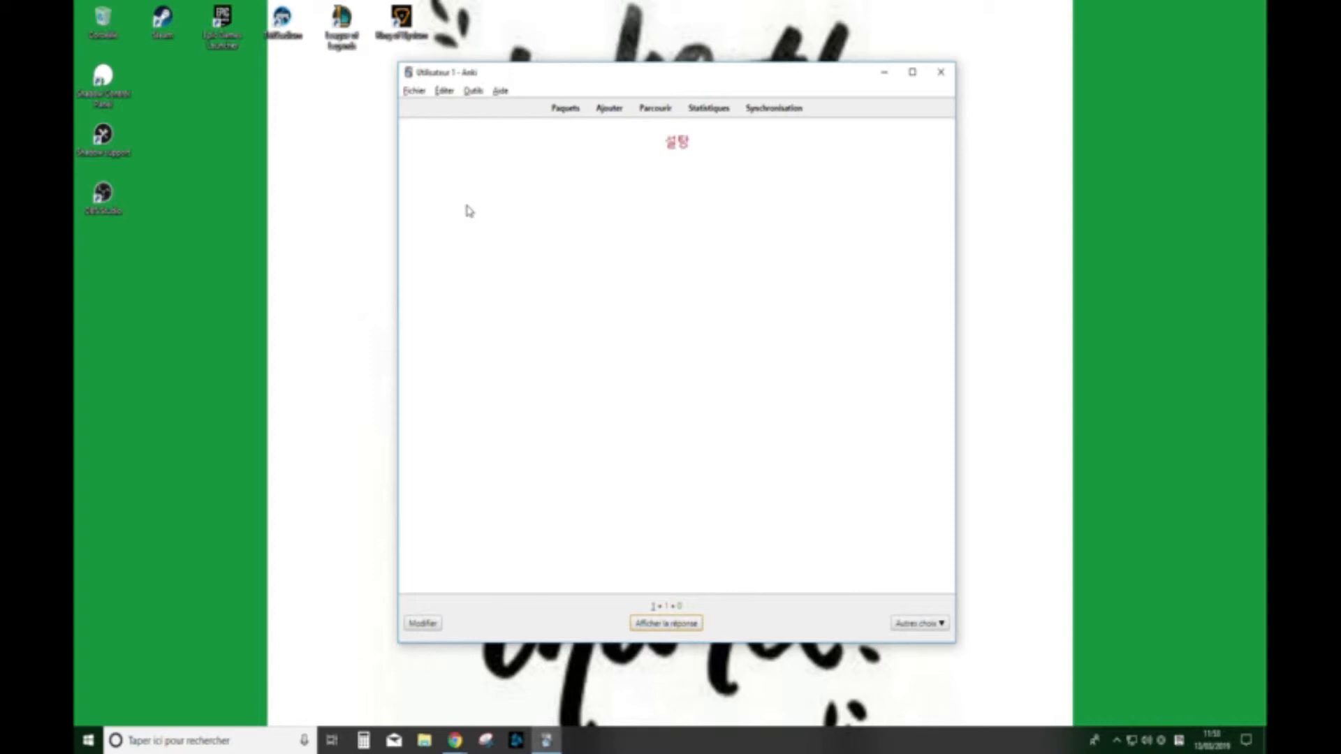
key("space")
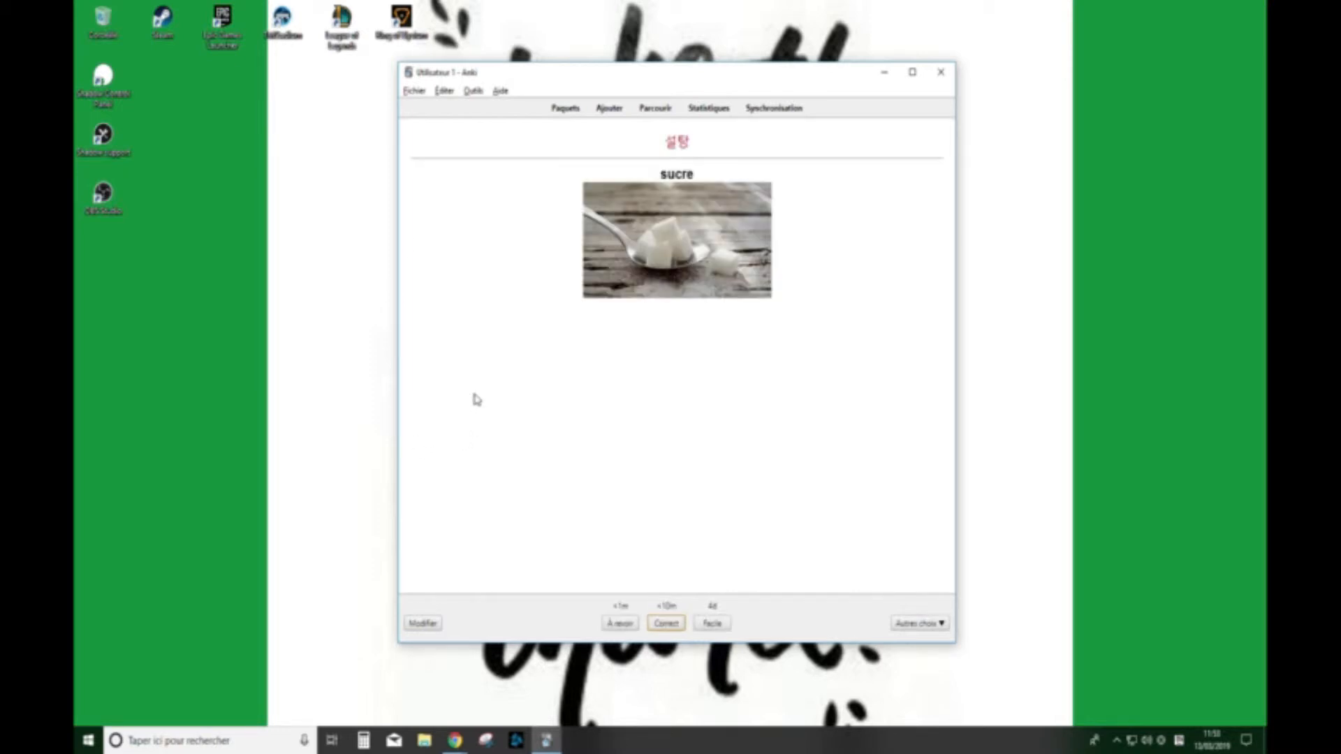
key("space")
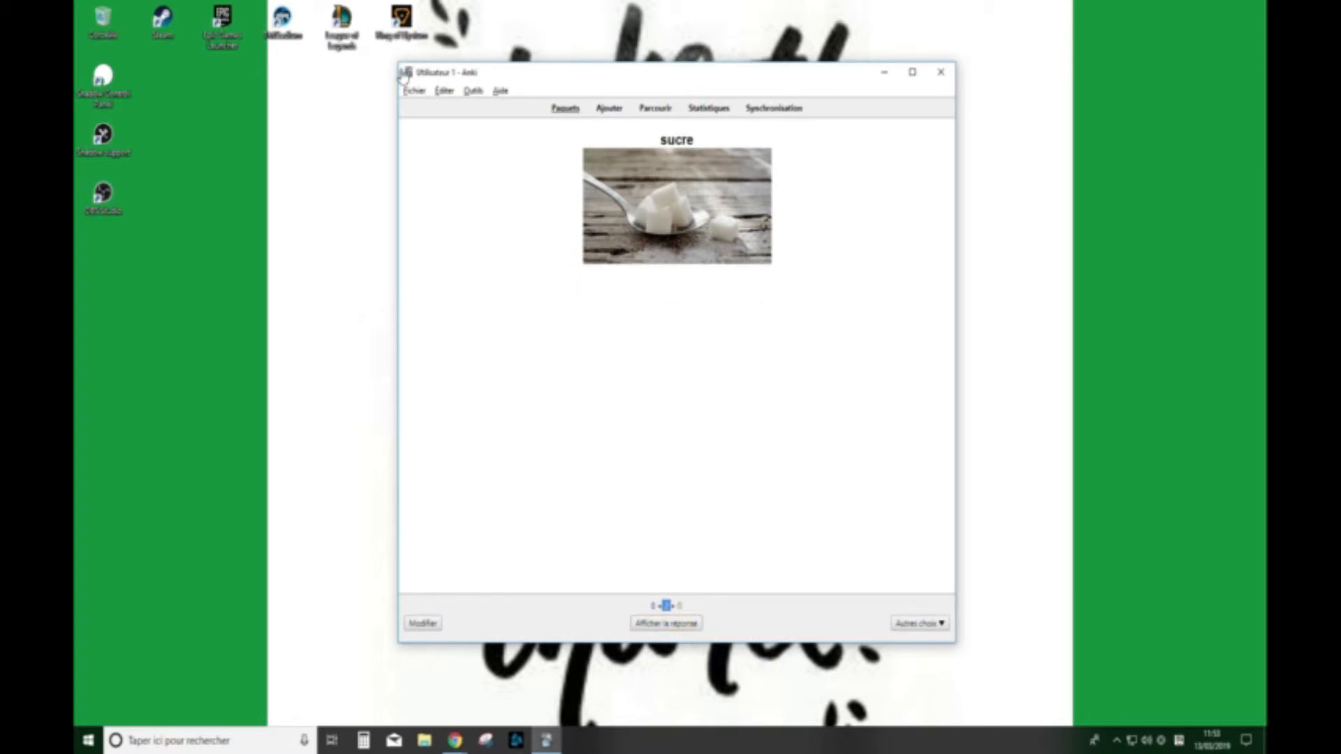
Step: Return to the deck list, reopen the Test deck's overview and start another study session
left_click(565, 108)
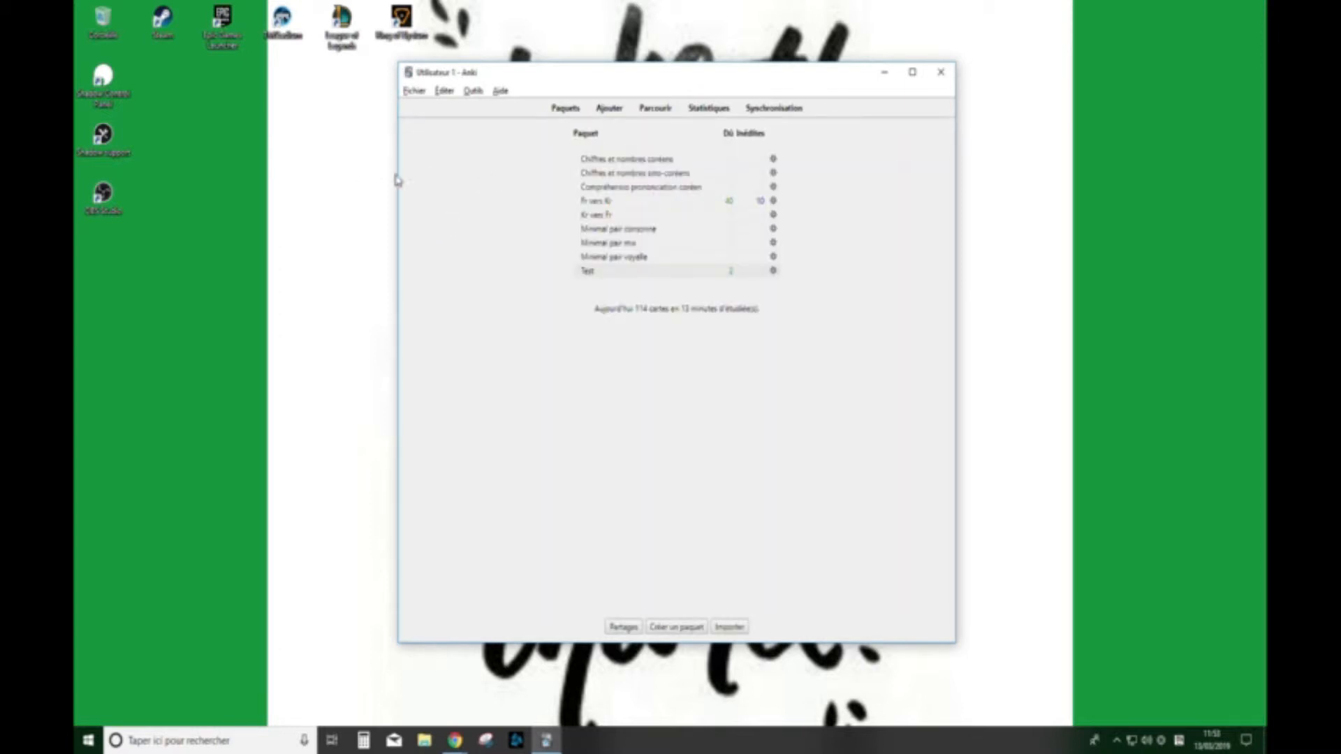
key("s")
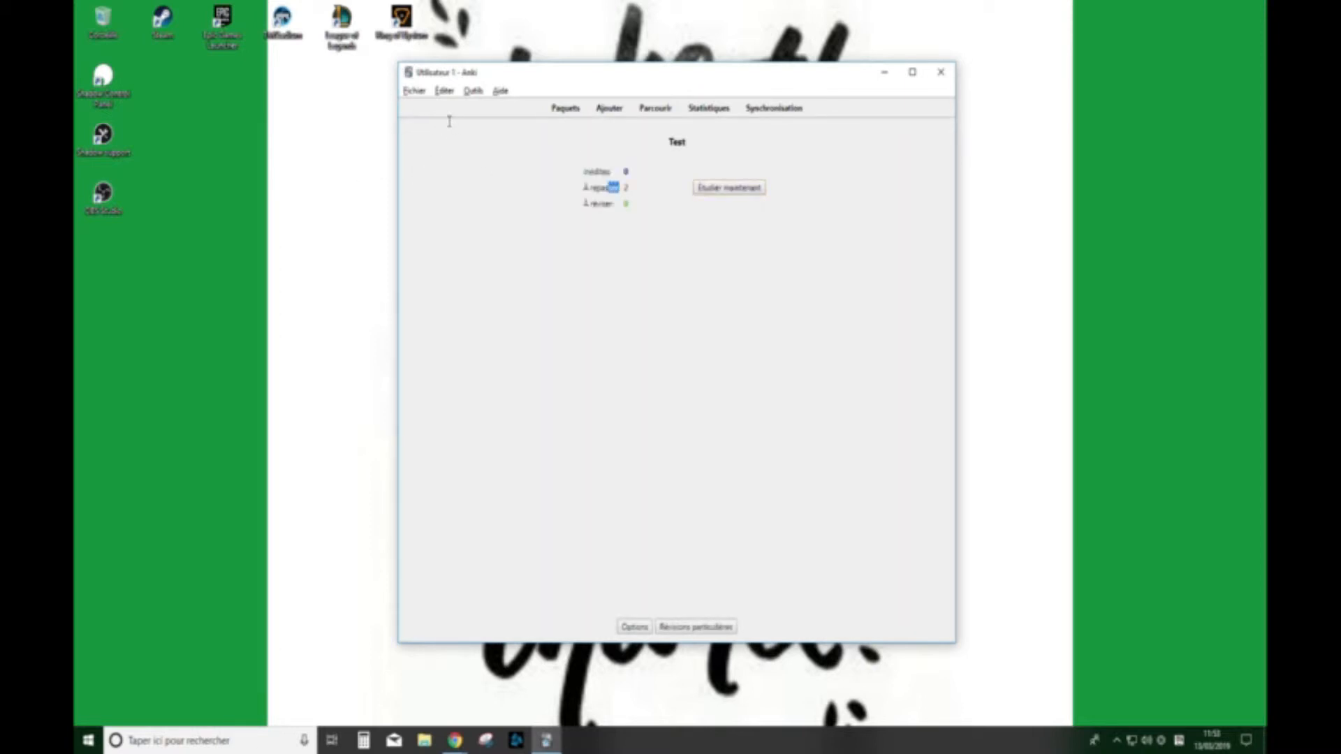
left_click_drag(597, 203, 603, 172)
left_click(451, 131)
key("Return")
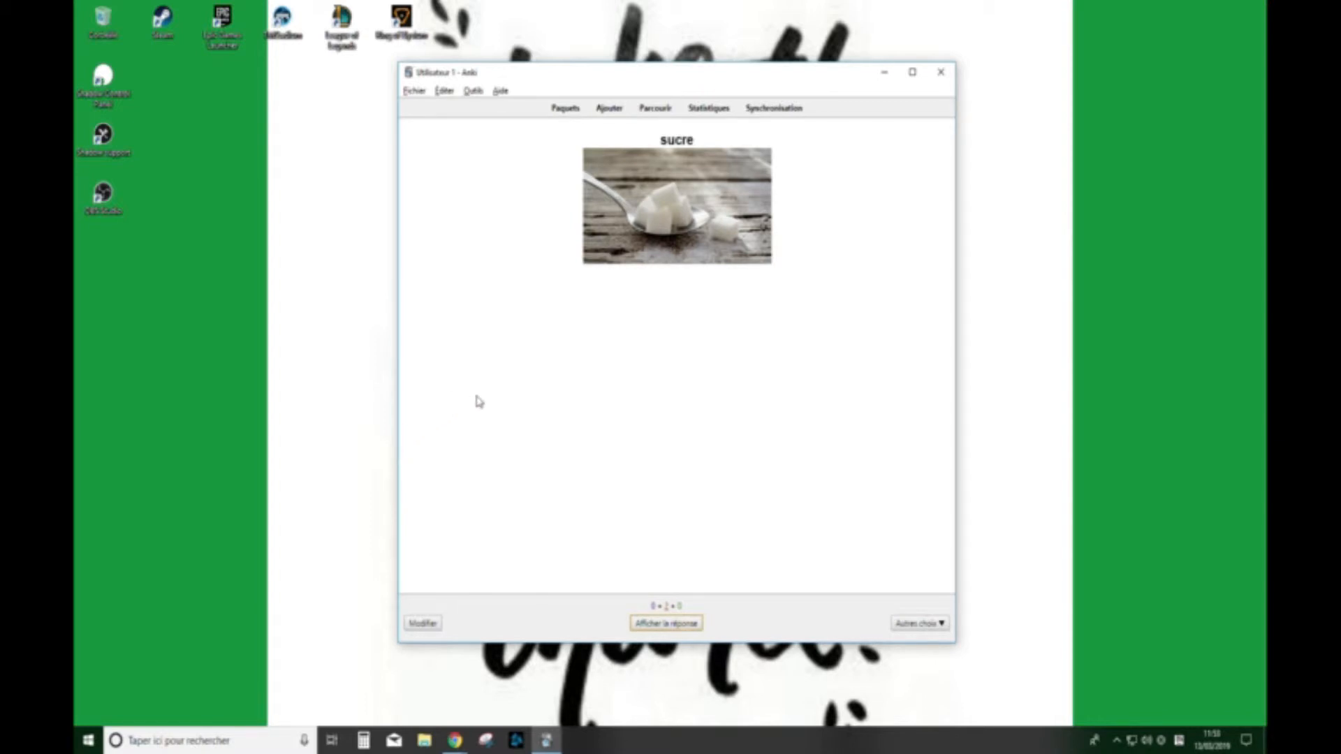
Step: Reveal both "sucre" cards again, rate each one Correct, and return to the deck list
key("space")
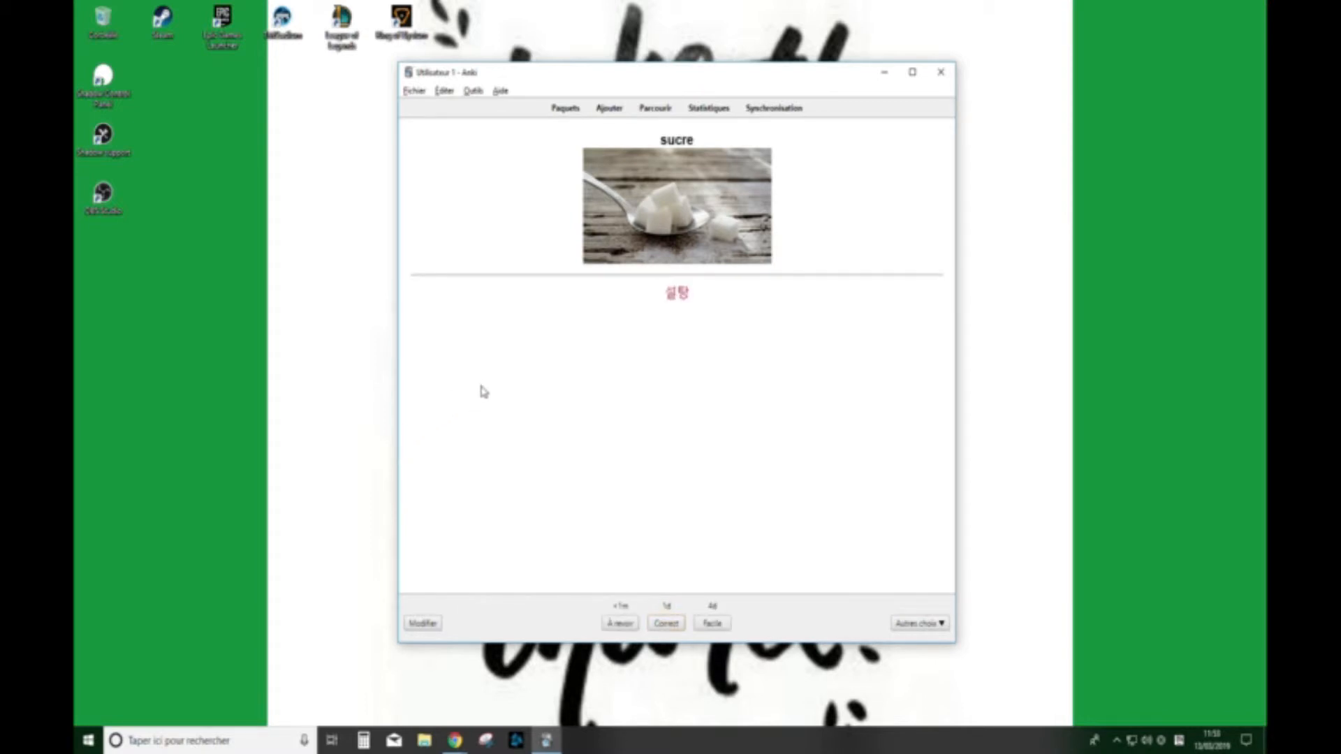
double_click(666, 605)
key("space")
key("space")
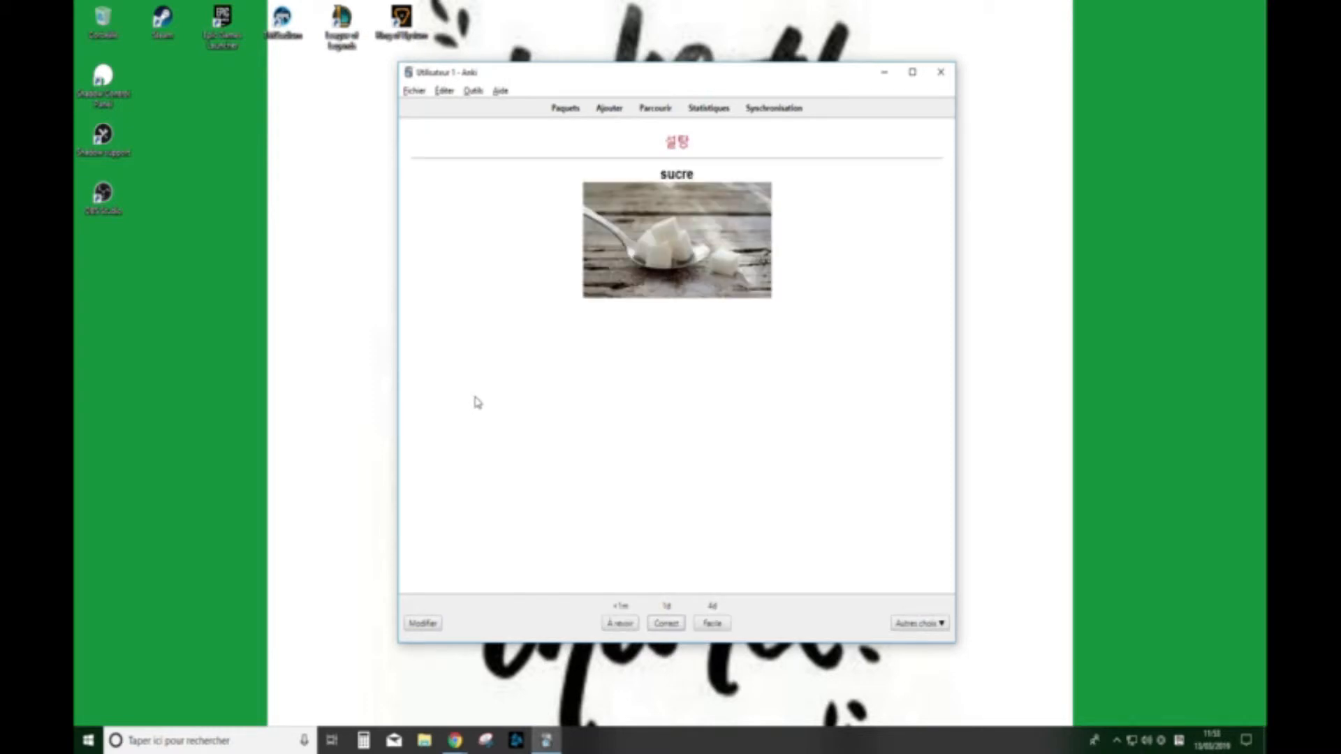
key("space")
key("d")
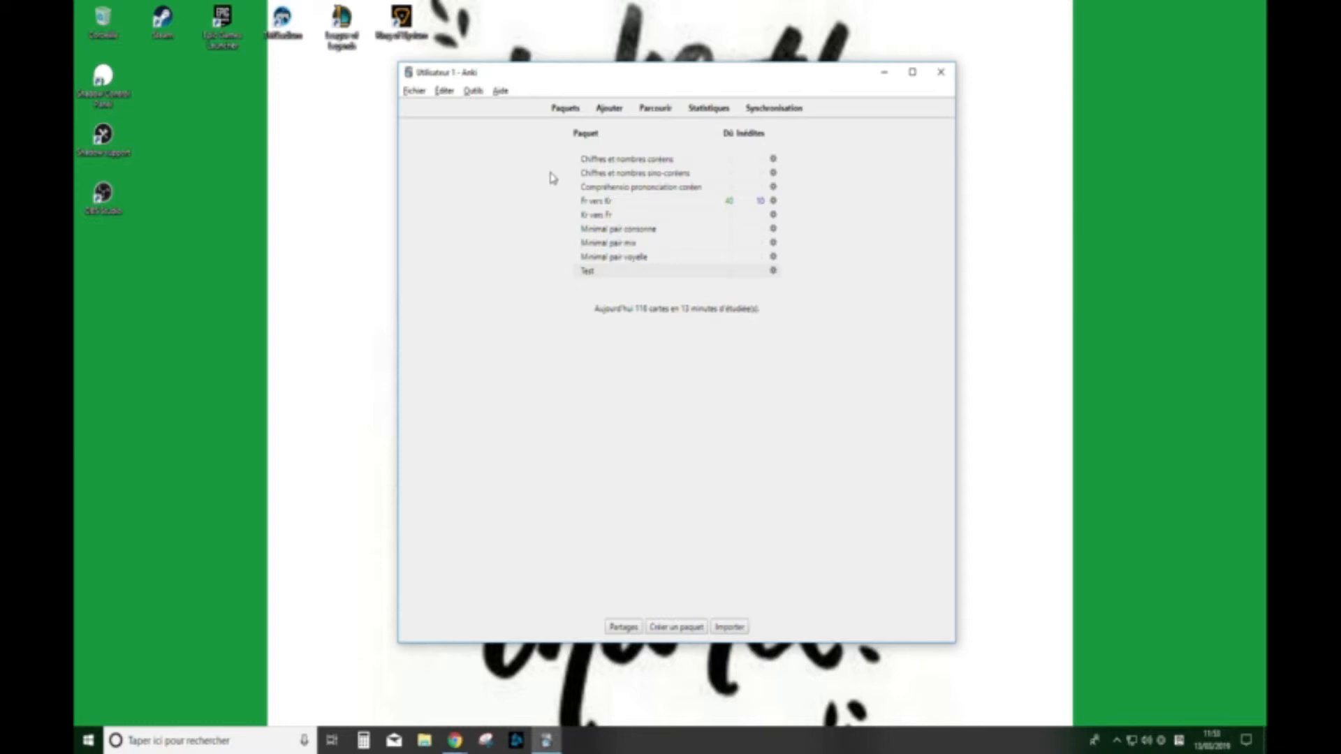
Step: Examine the new-card, review and lapse settings in the Test deck's options, and close them without changes
left_click(774, 271)
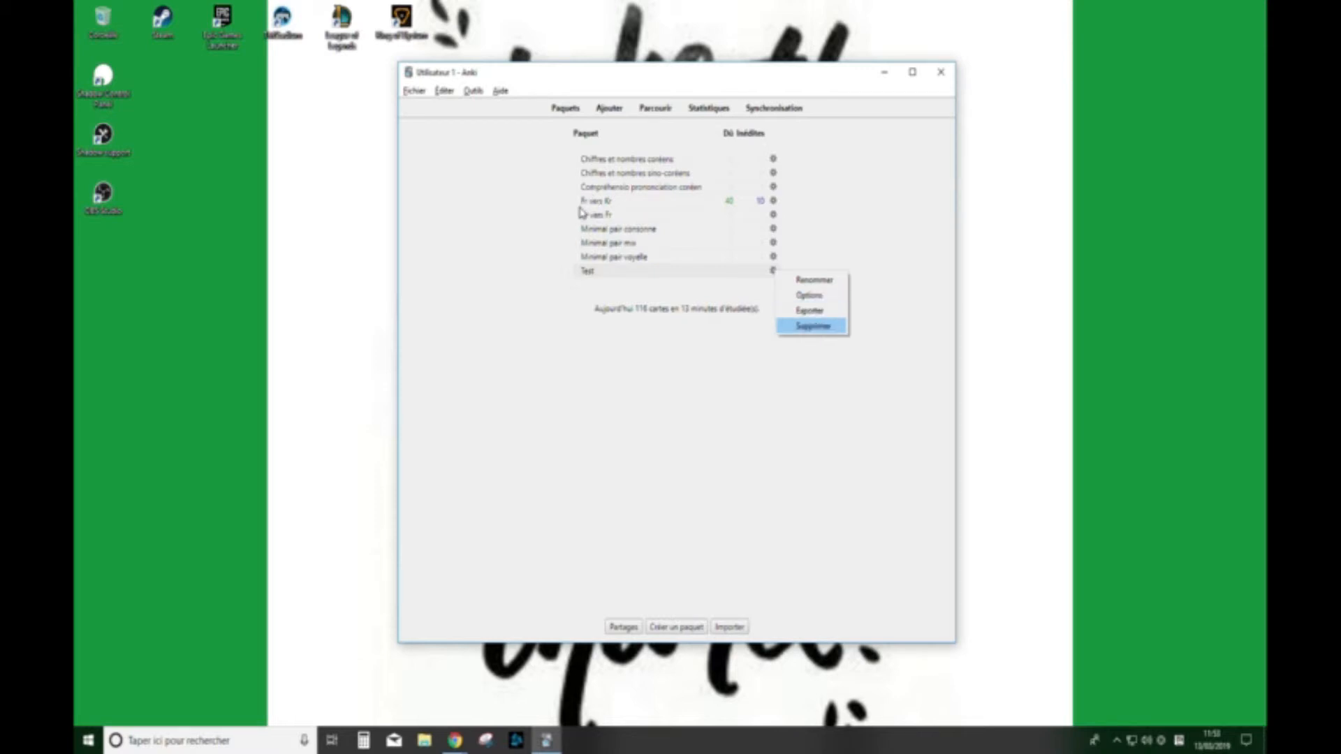
left_click(809, 295)
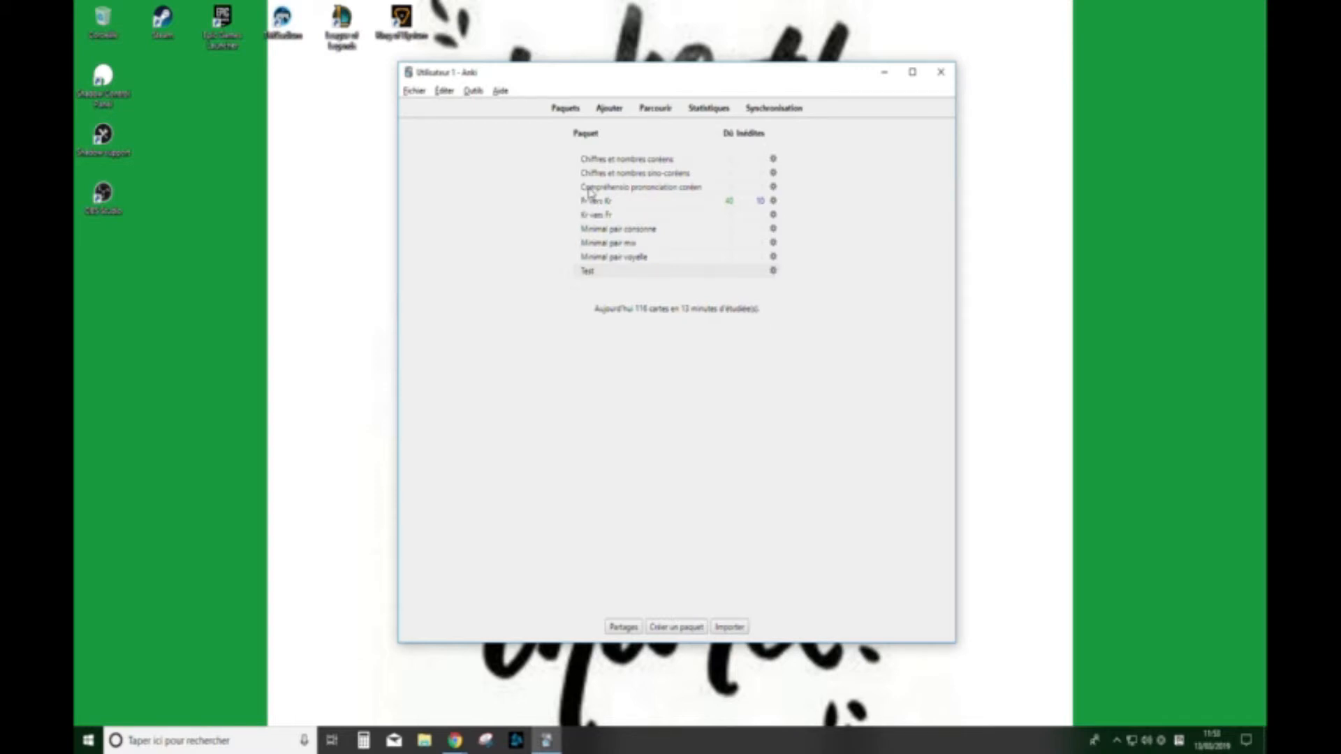
left_click_drag(848, 75, 756, 232)
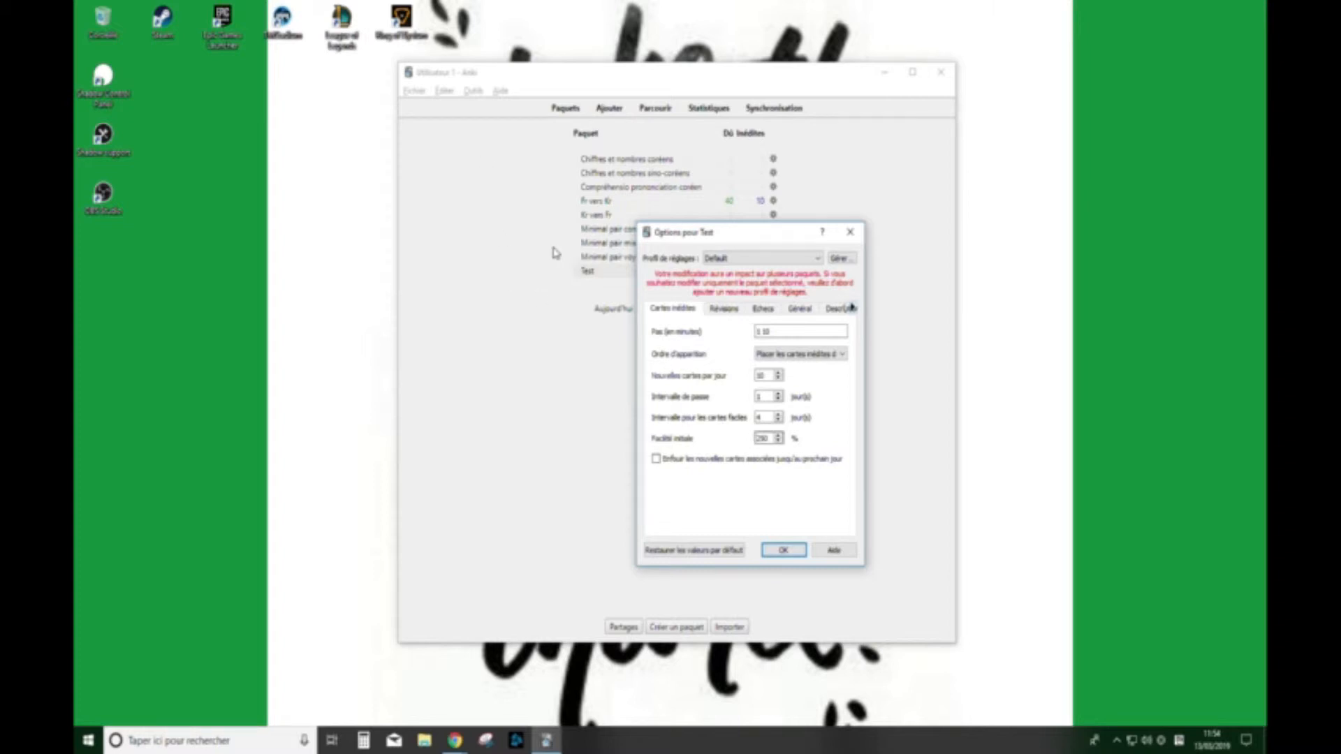
double_click(761, 376)
left_click(724, 309)
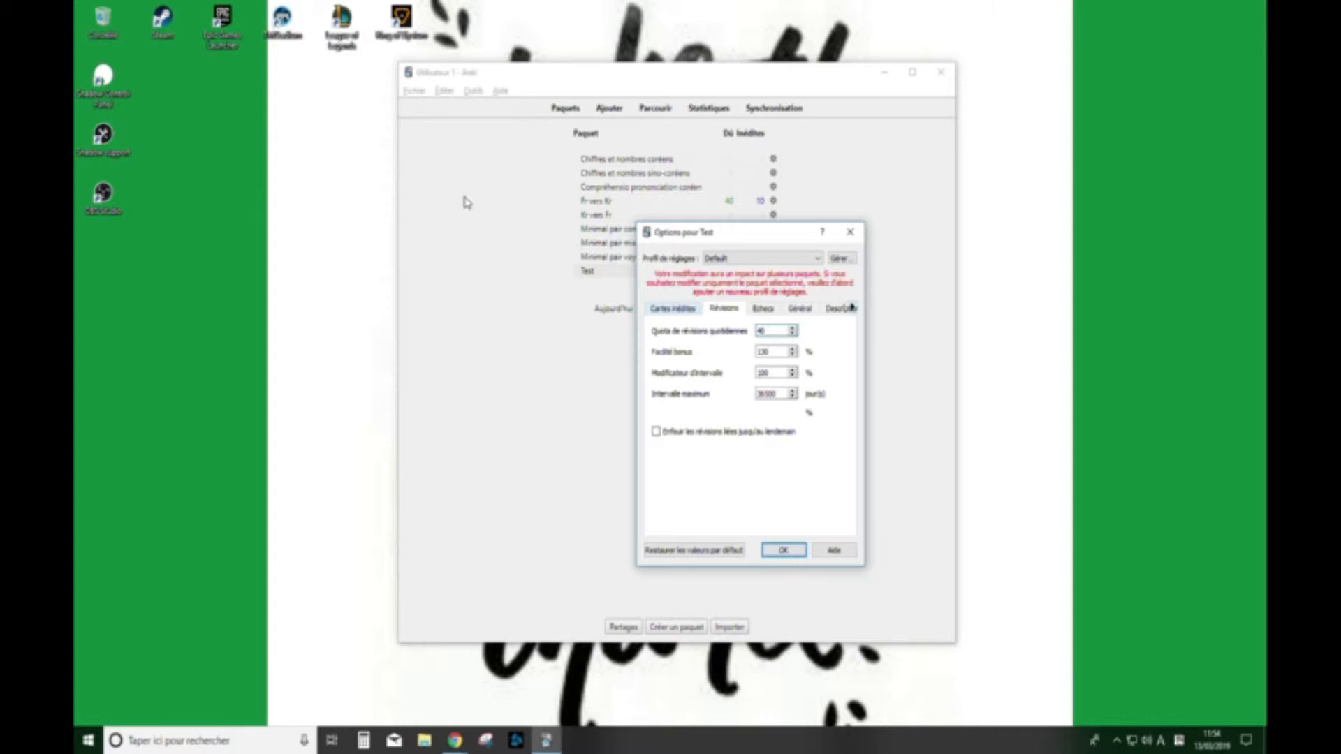
left_click(672, 308)
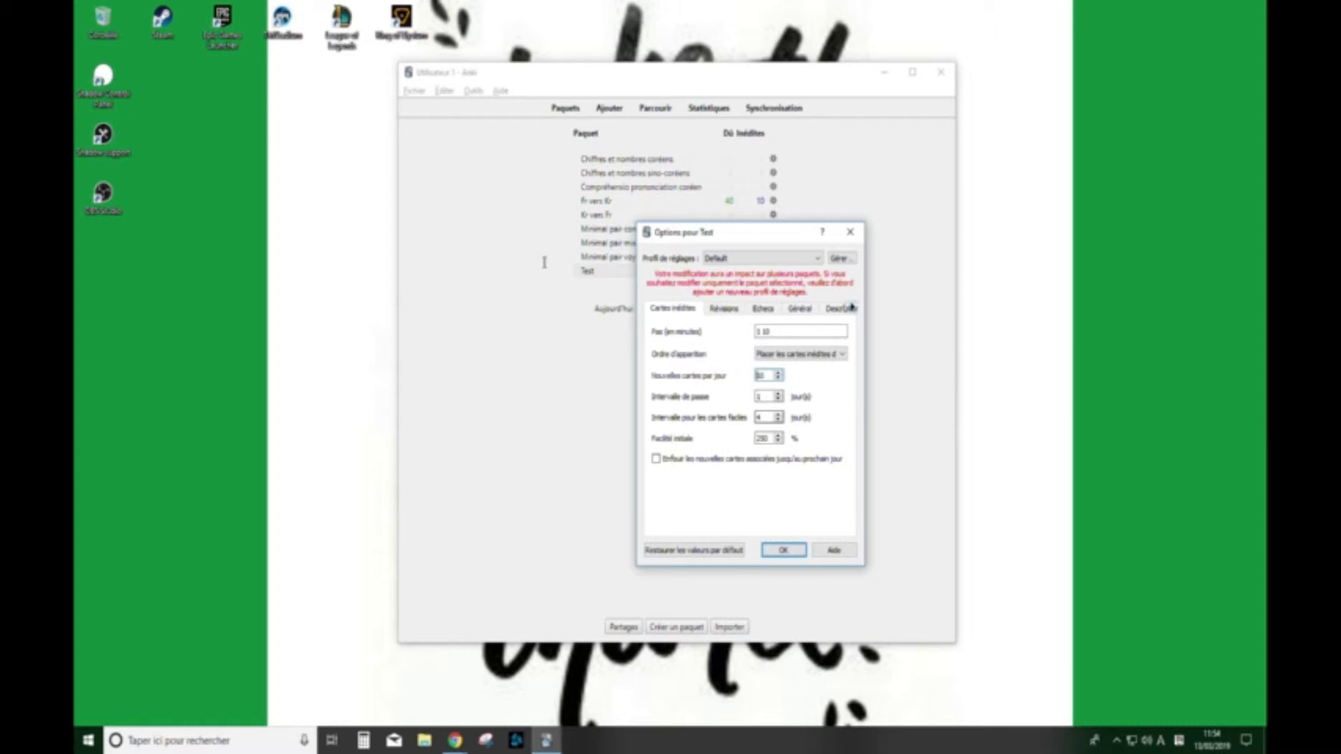
key("ctrl+Tab")
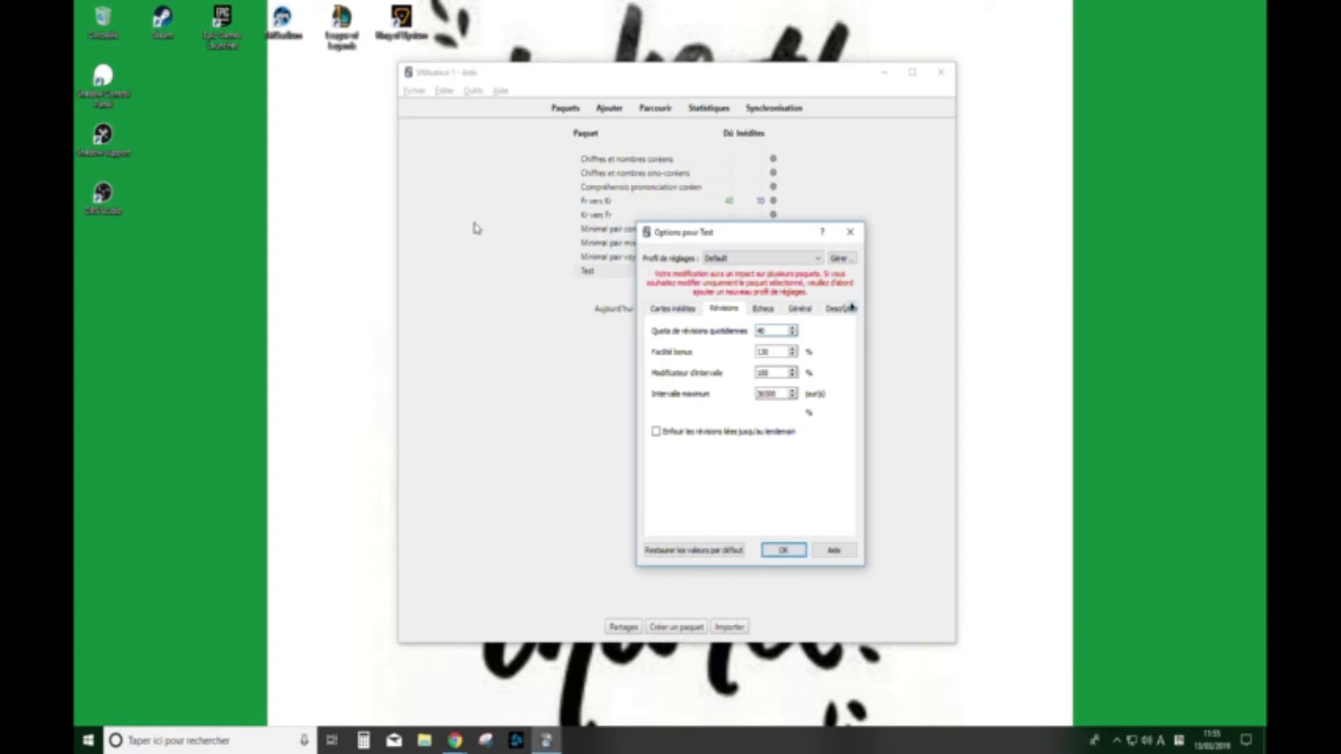
key("ctrl+shift+Tab")
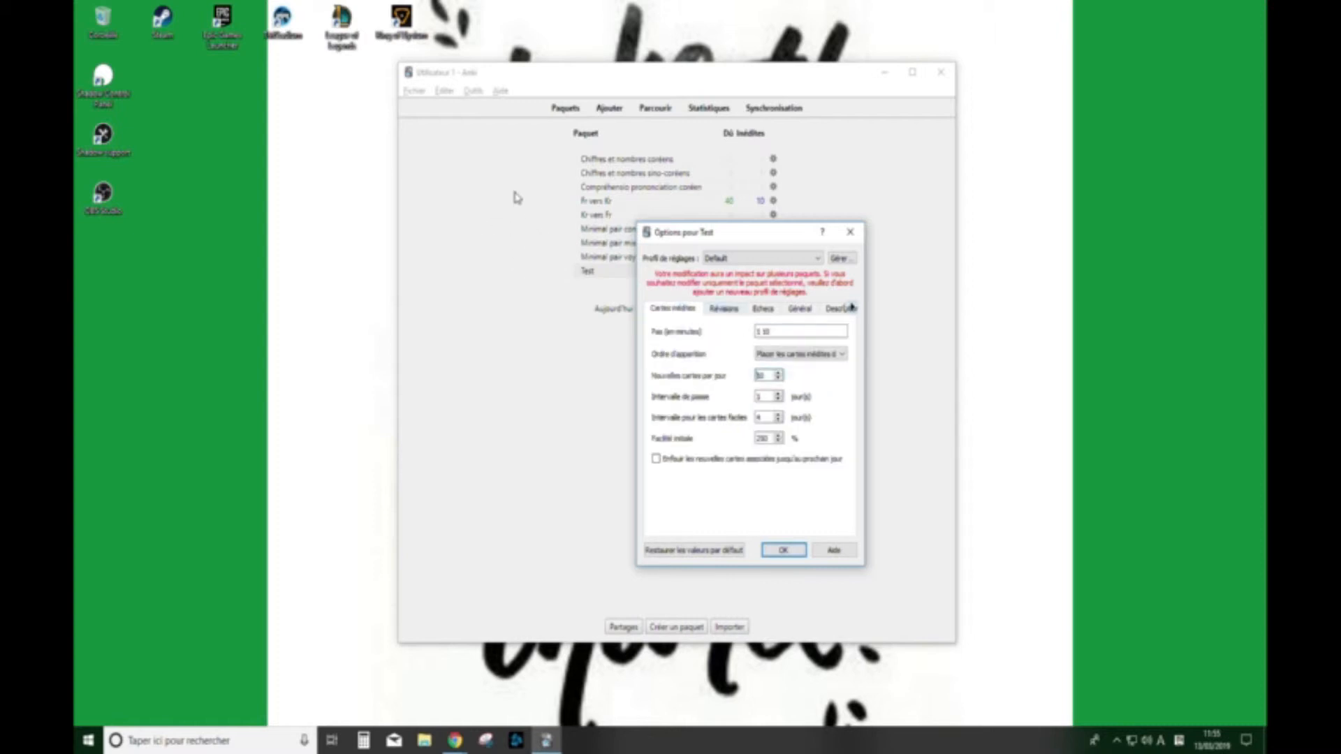
key("ctrl+Tab")
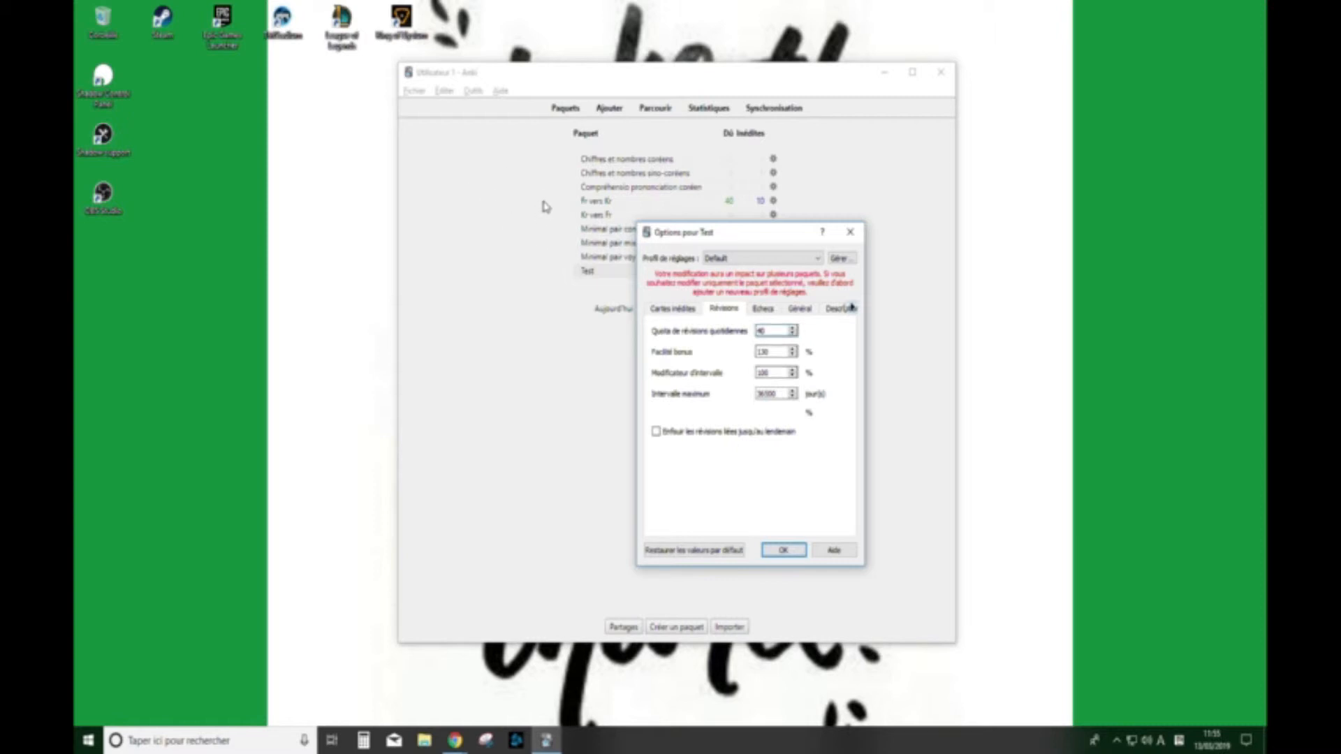
key("ctrl+Tab")
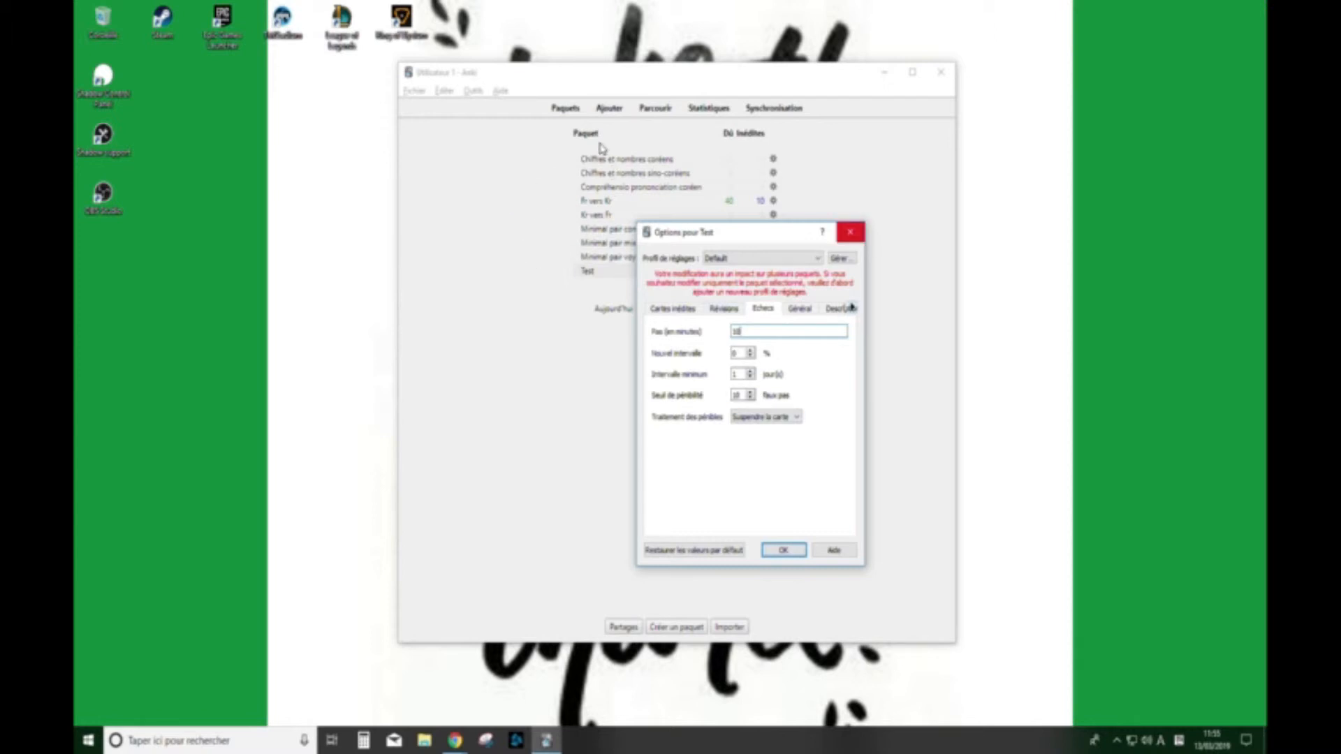
key("Escape")
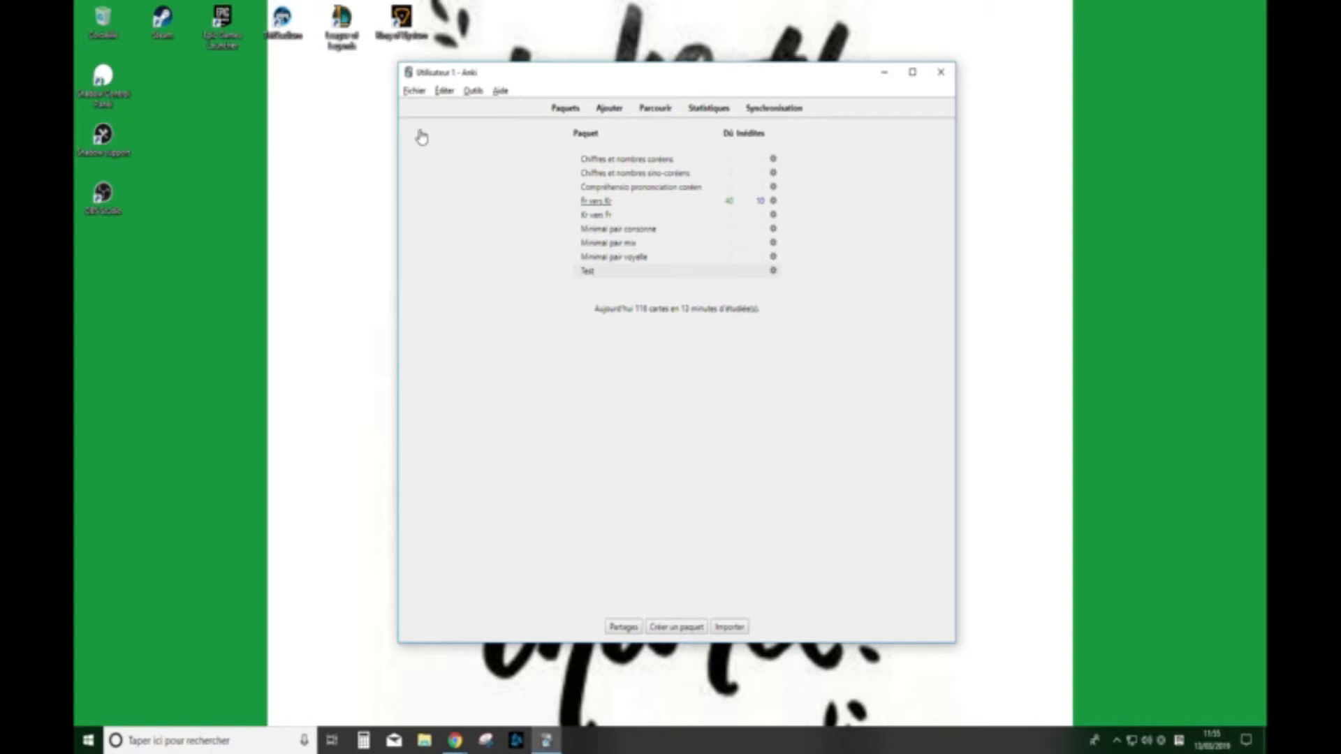
Step: Study the "Fr vers Kr" deck, reveal the answer to the "3" card, and return to the deck list without rating it
left_click(596, 201)
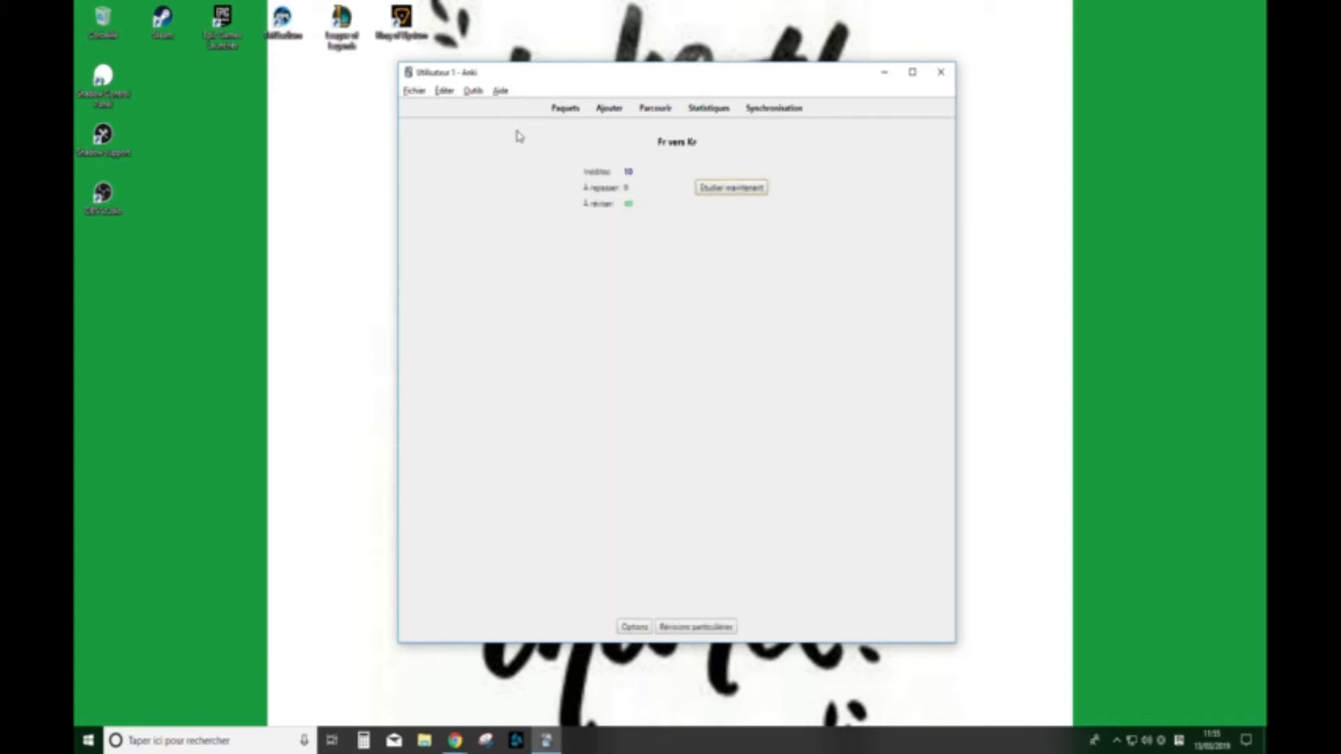
key("Return")
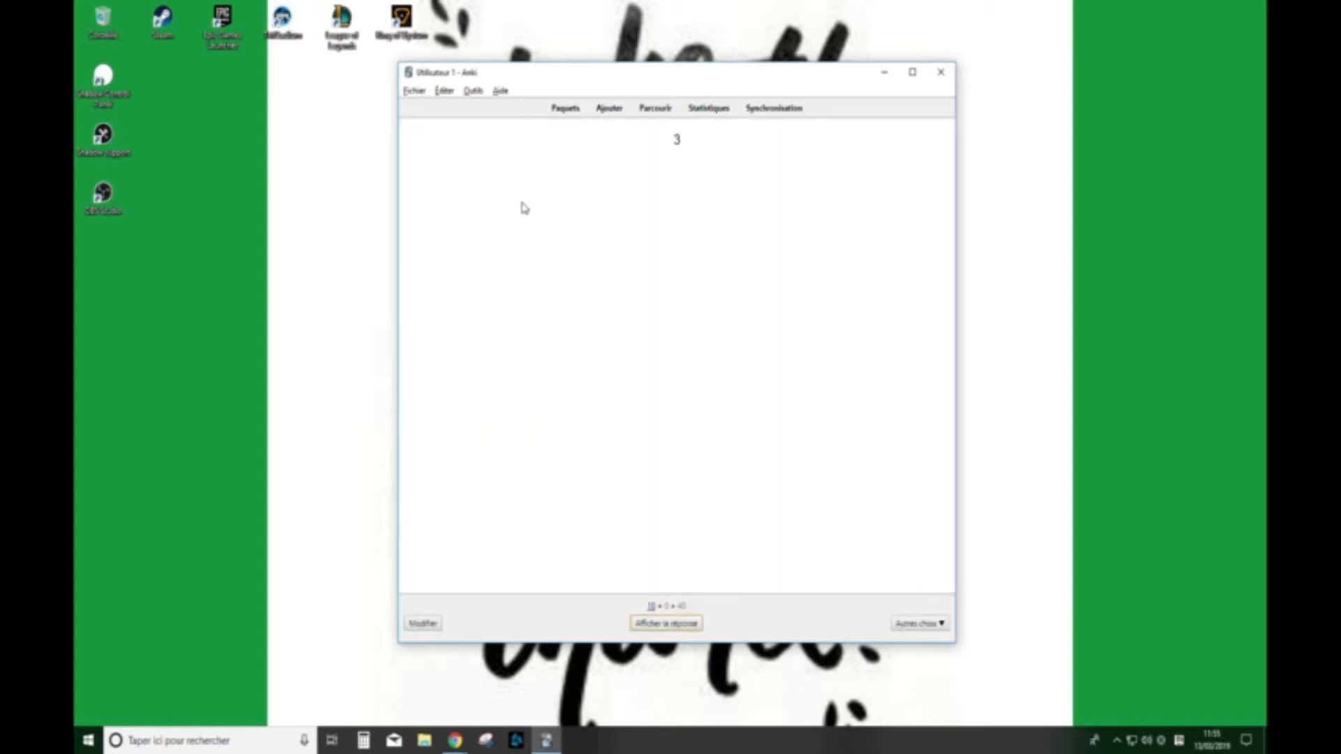
left_click_drag(667, 139, 698, 140)
key("space")
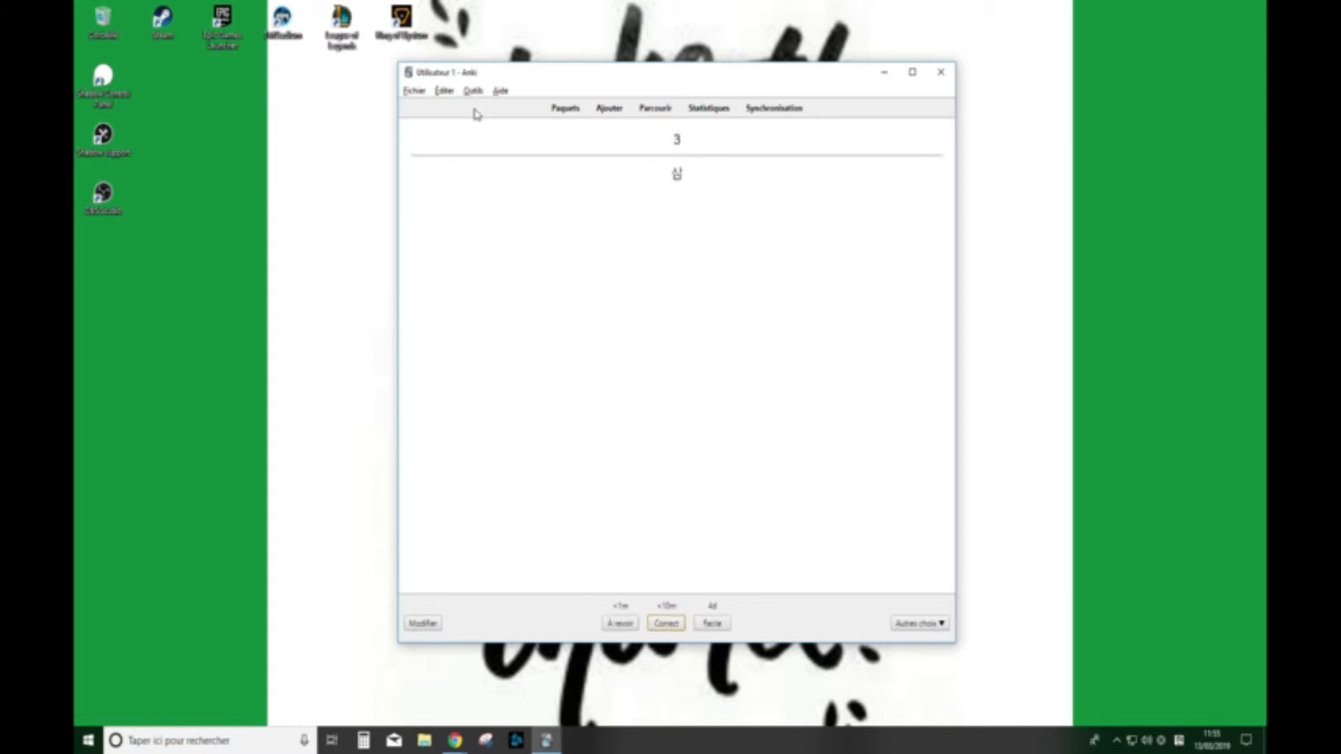
left_click_drag(670, 174, 705, 174)
left_click(565, 108)
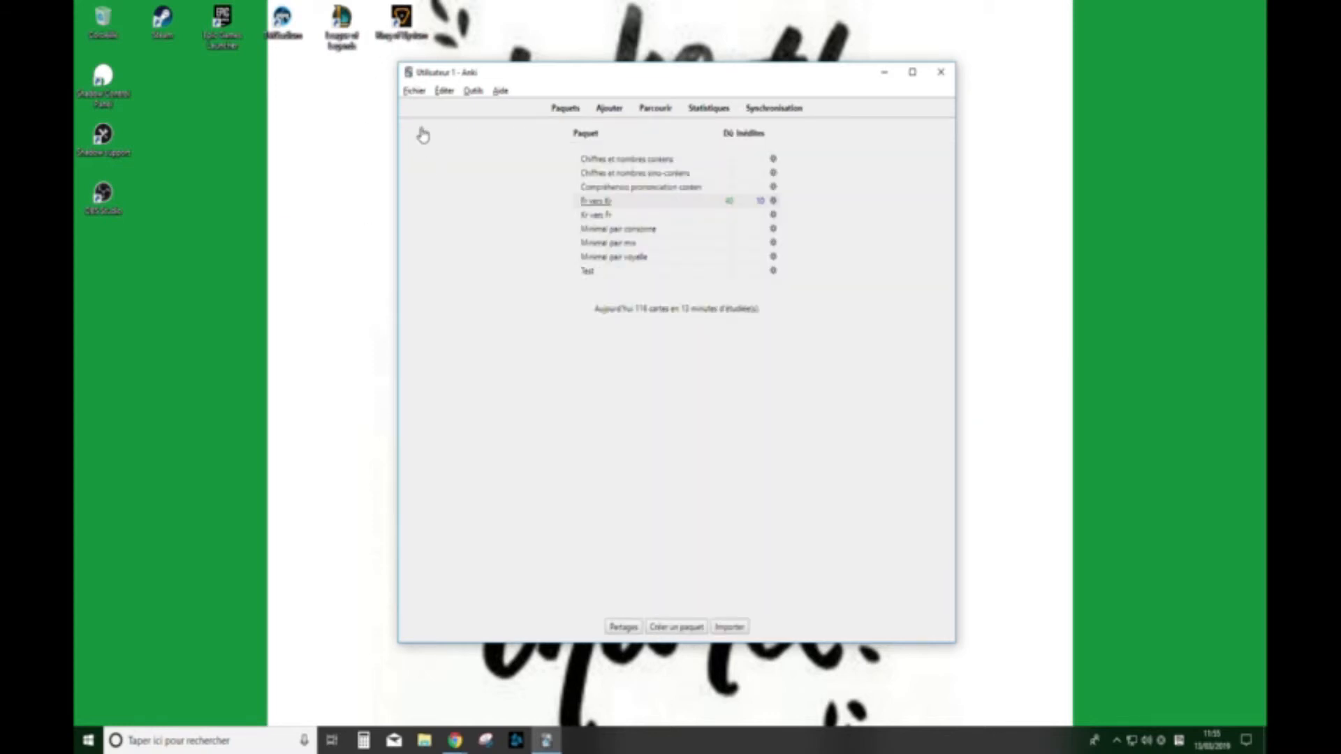
Step: Study the "Fr vers Kr" deck again, show the hint on the "Jardin" card, reveal its answer and rate it Correct
left_click(596, 201)
left_click(731, 187)
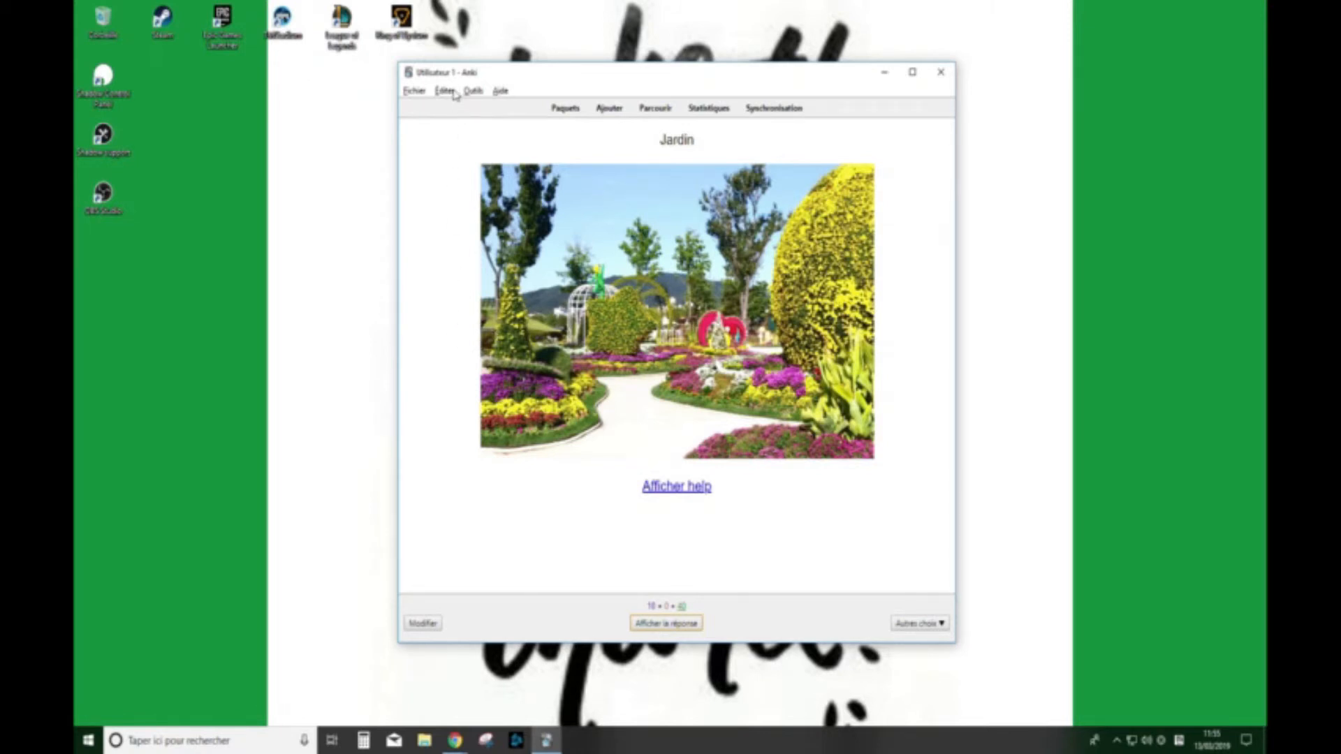
double_click(676, 139)
left_click(676, 486)
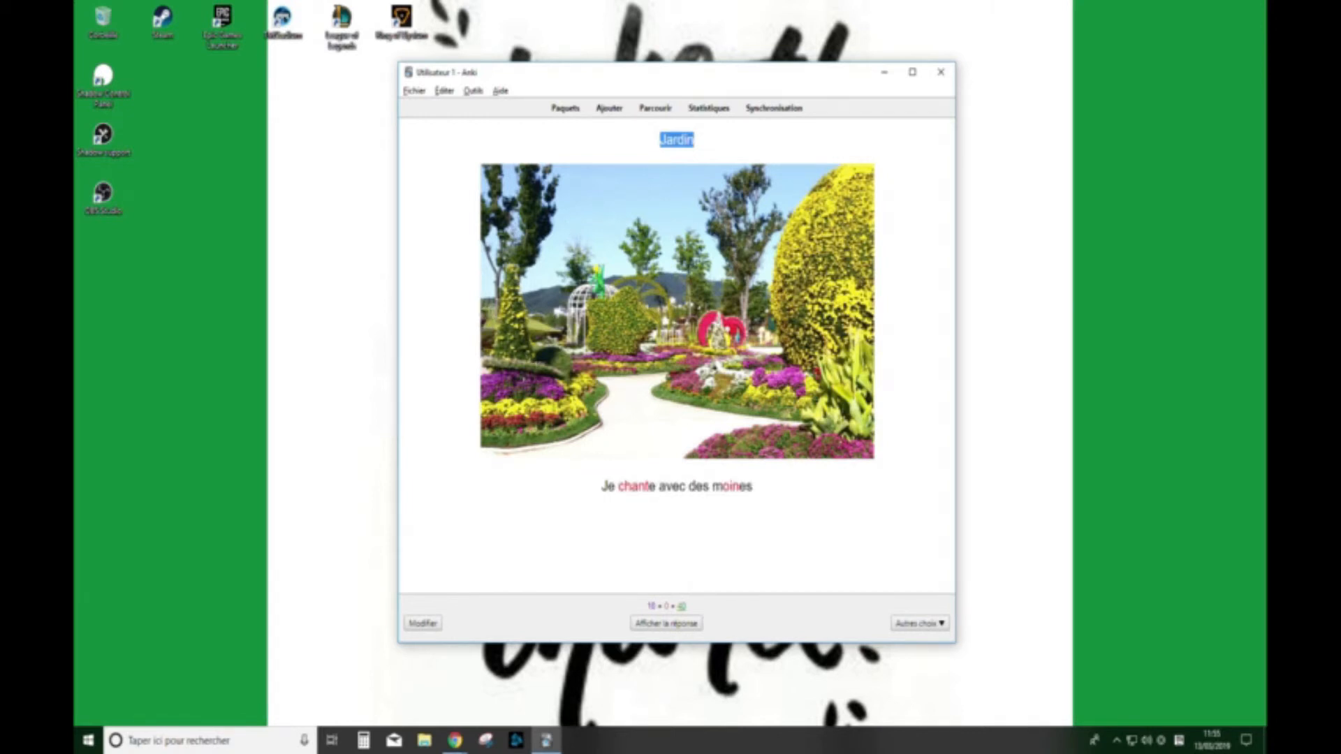
left_click_drag(616, 486, 754, 488)
left_click(730, 501)
left_click_drag(602, 487, 754, 487)
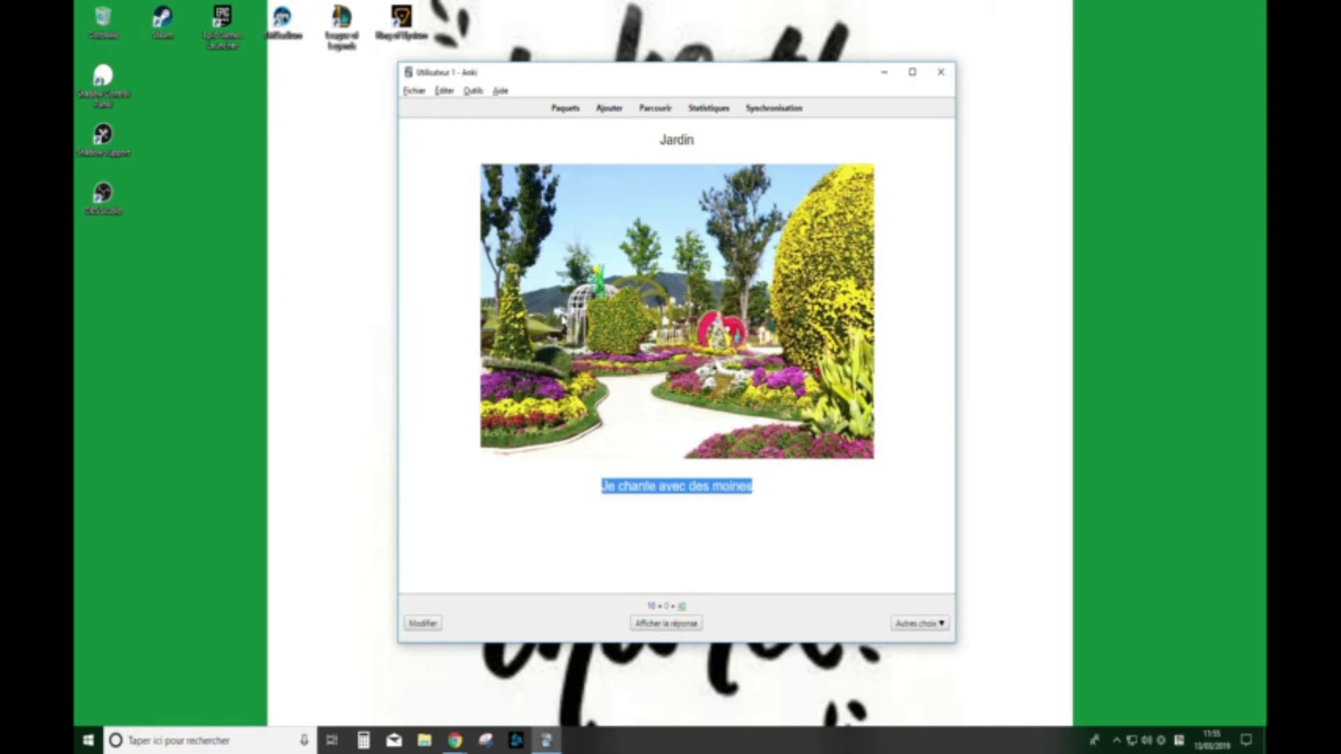
left_click(567, 328)
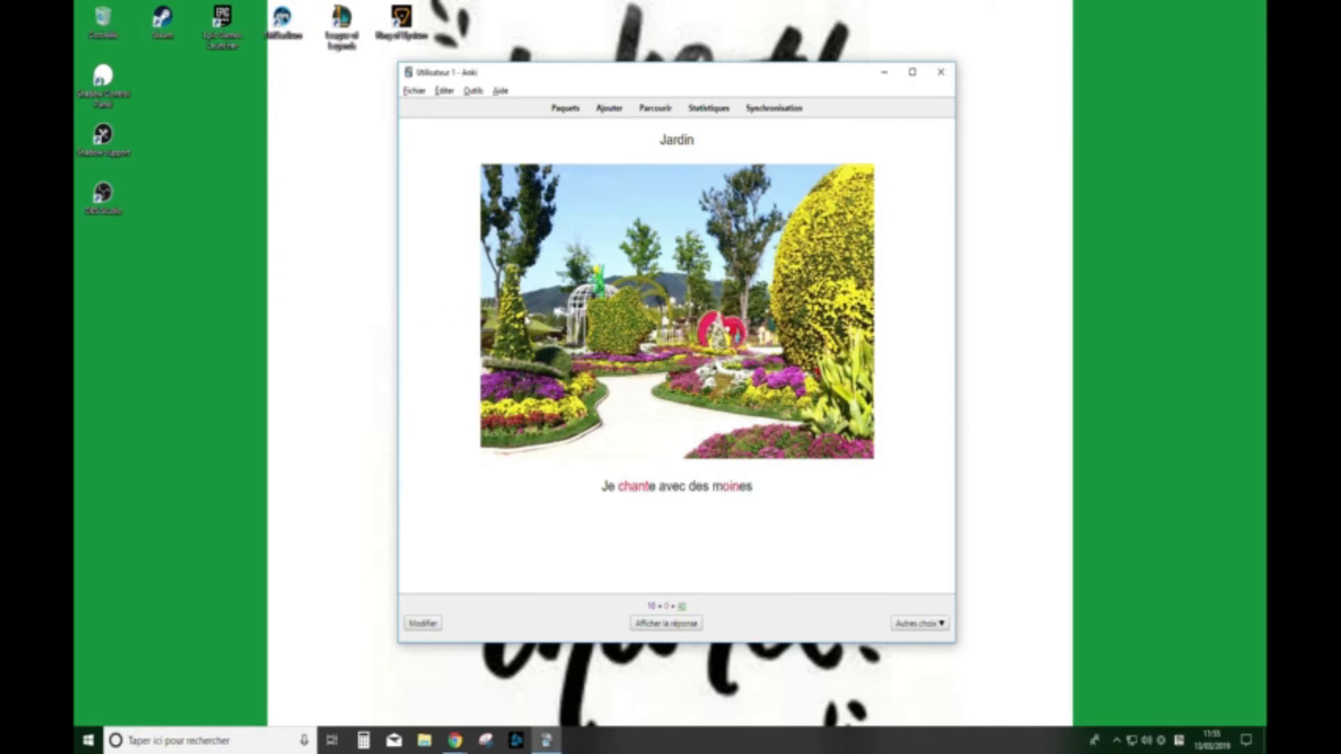
key("space")
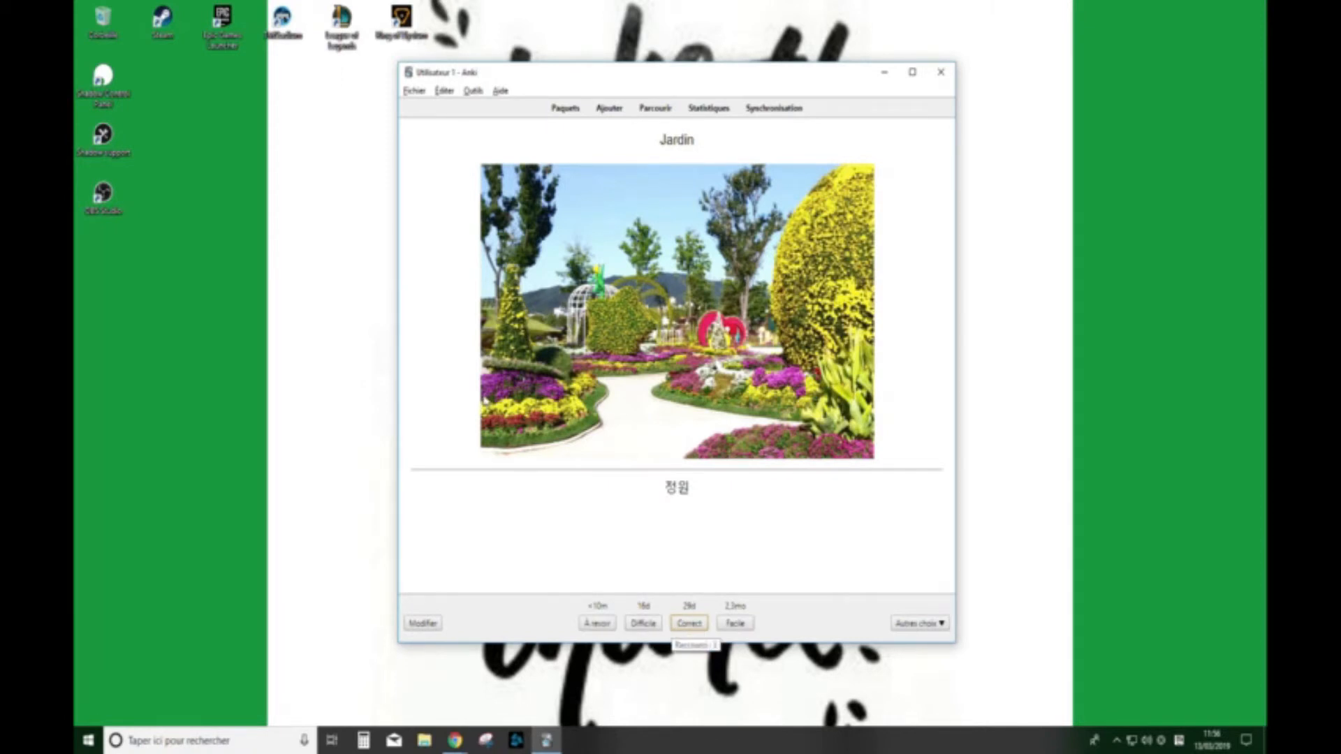
key("space")
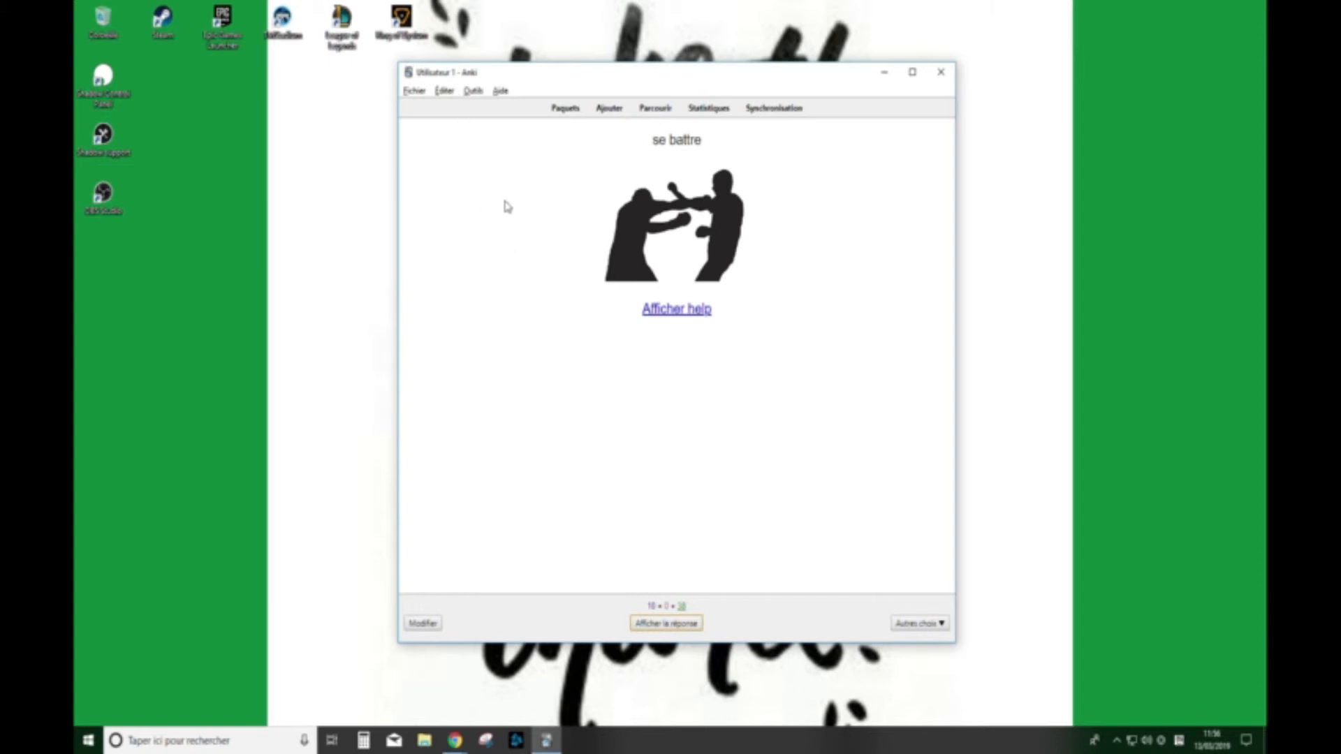
Step: Show the hint on the "se battre" card, reveal and rate its answer, and return to the deck list
left_click_drag(652, 140, 703, 140)
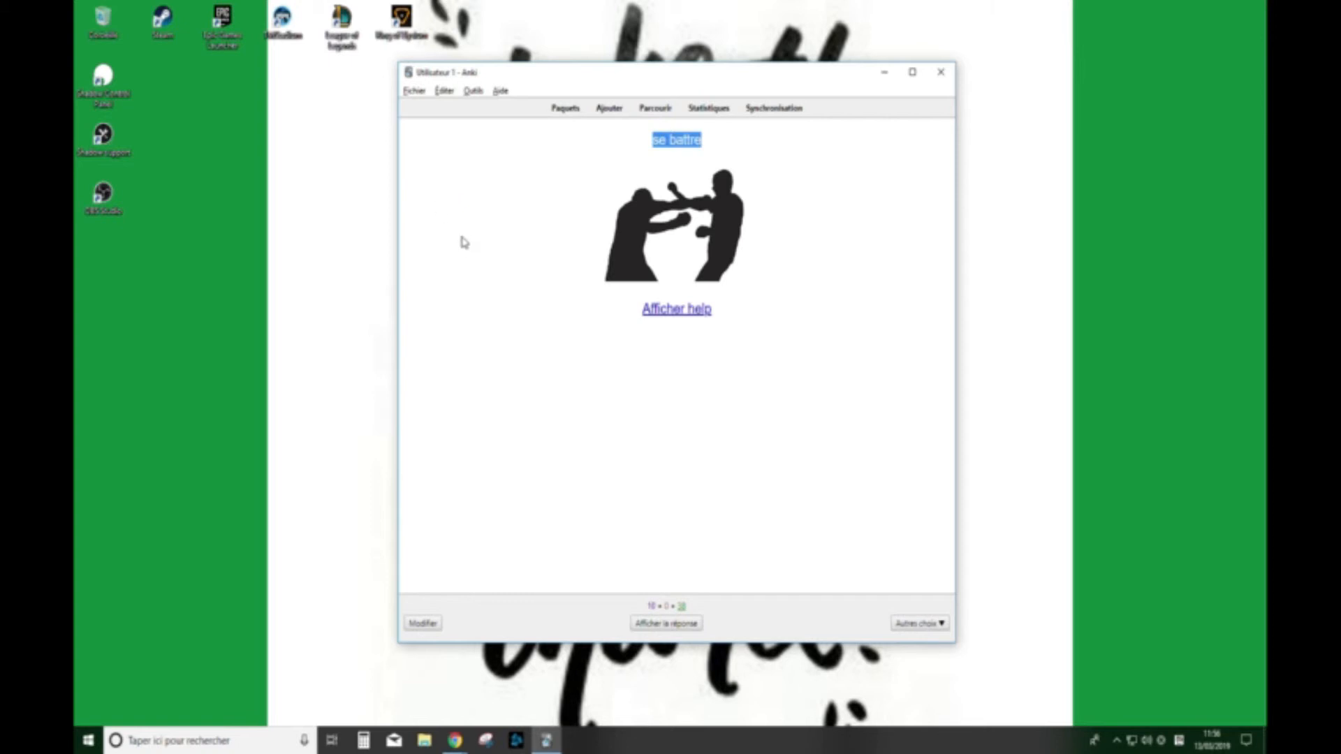
key("h")
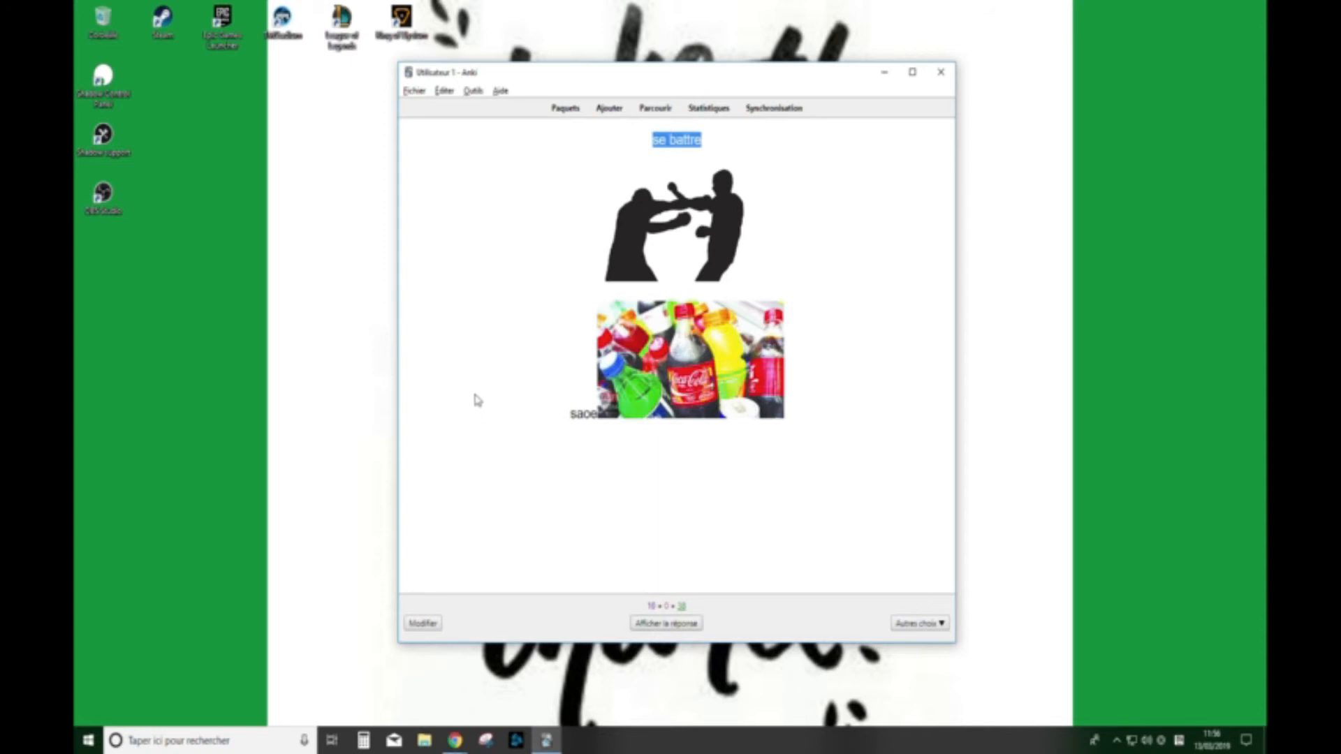
key("space")
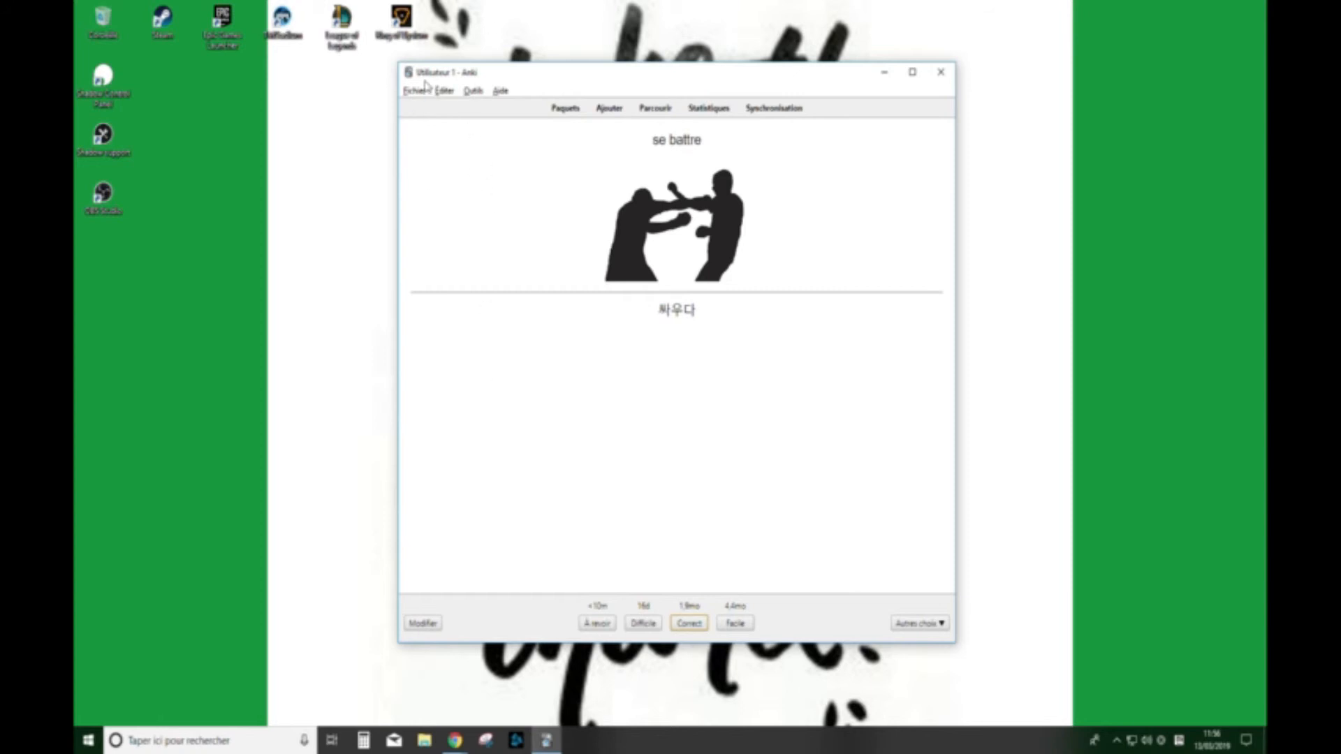
key("d")
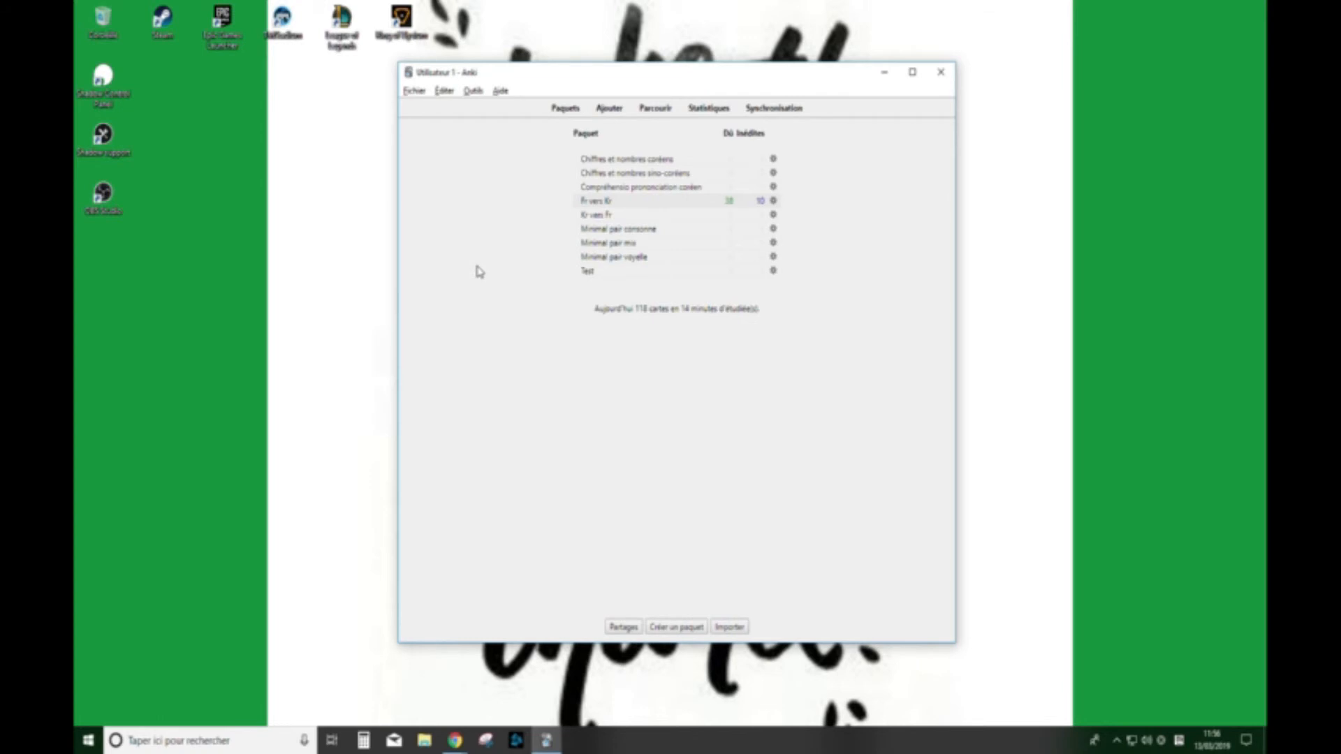